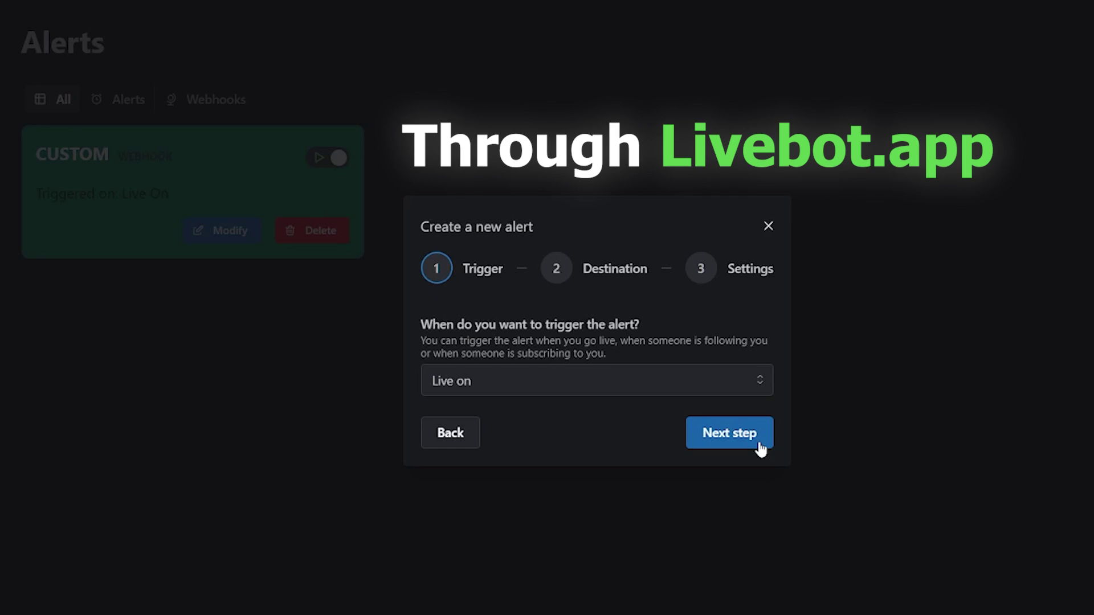
Send the Live-on alert to a Custom webhook destination and reach its Settings step
left_click(761, 448)
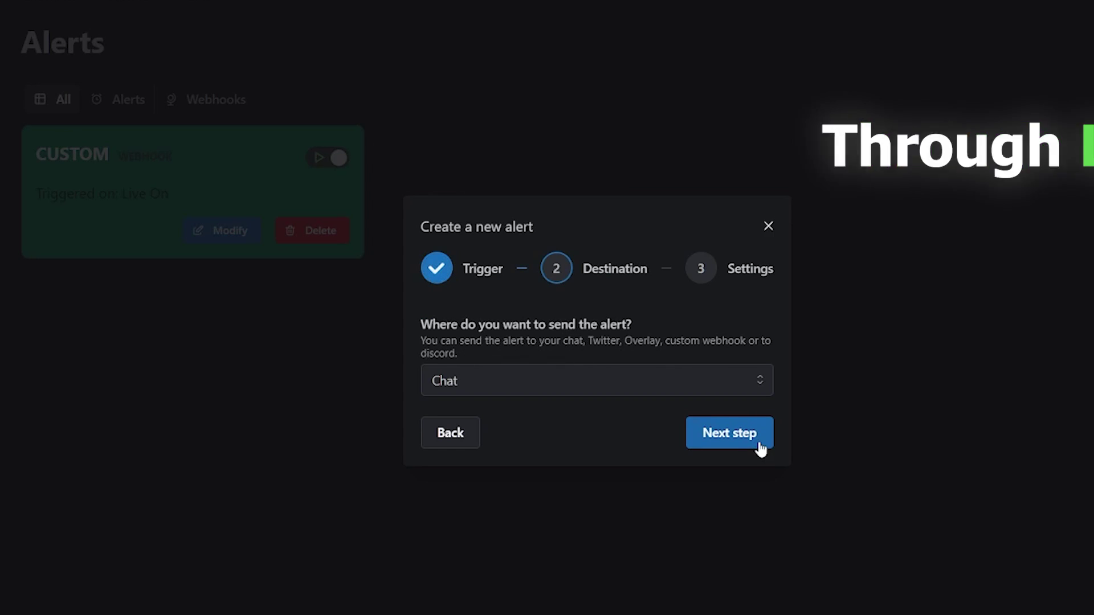
left_click(501, 391)
left_click(508, 522)
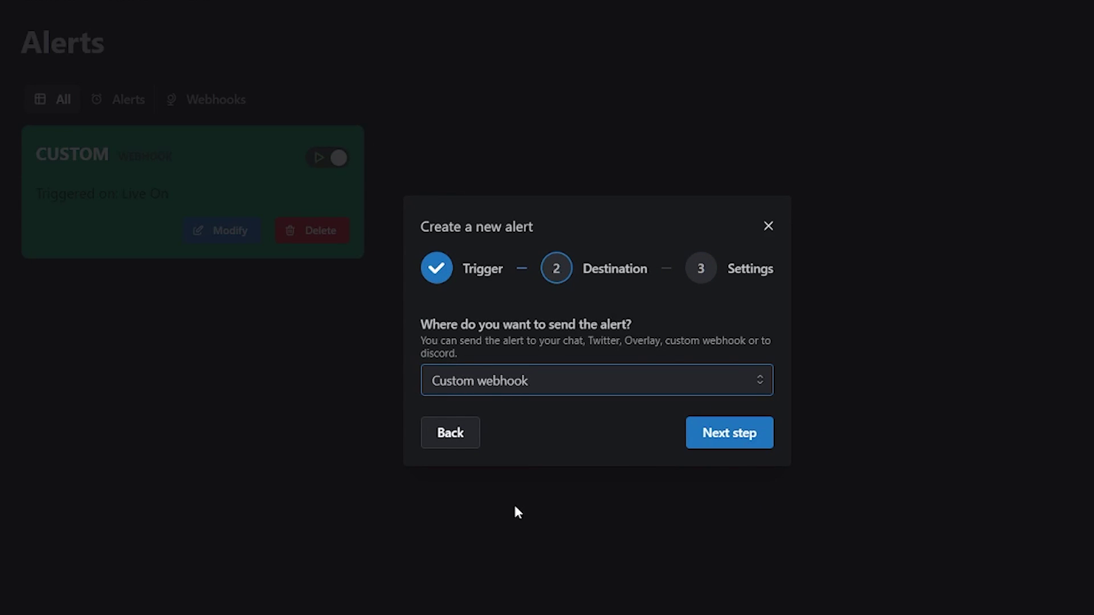
left_click(728, 441)
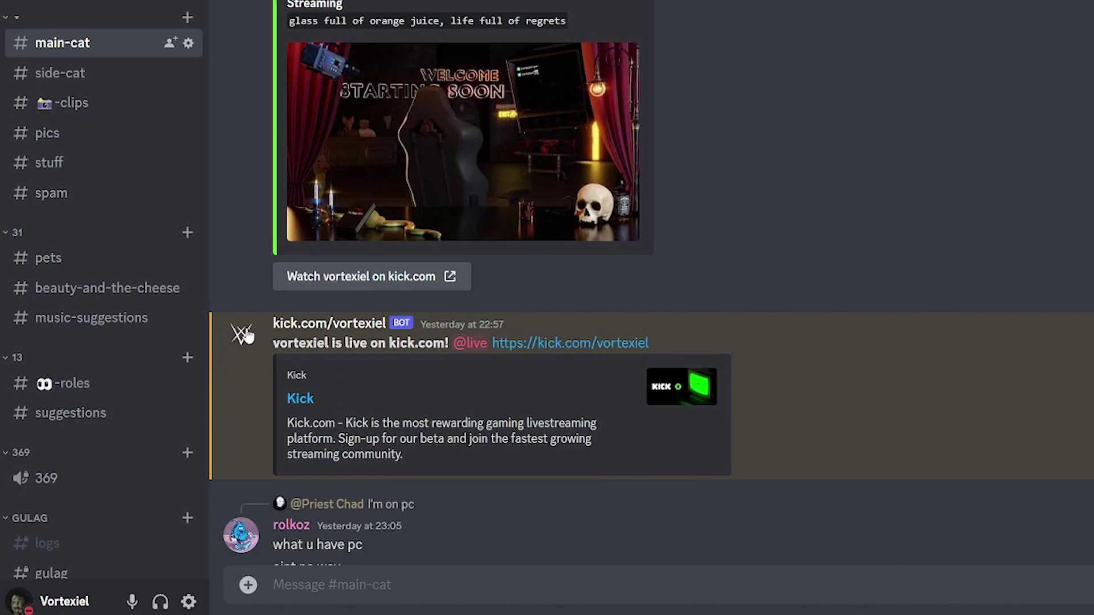
Highlight the example bot go-live announcement and its live link in #main-cat
left_click_drag(266, 364, 232, 345)
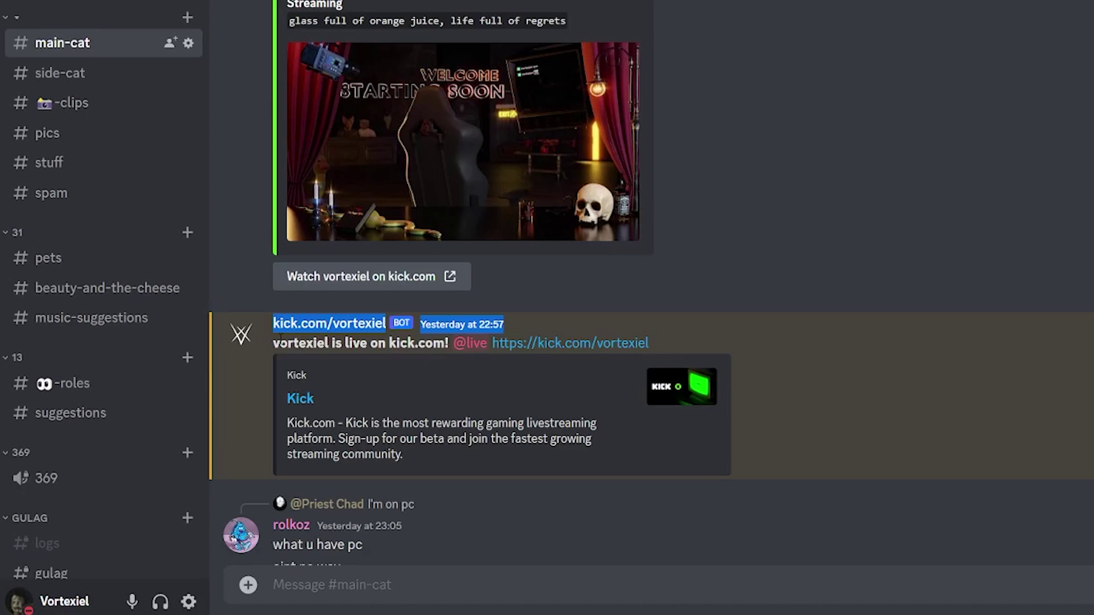
left_click(270, 344)
left_click_drag(275, 343, 524, 343)
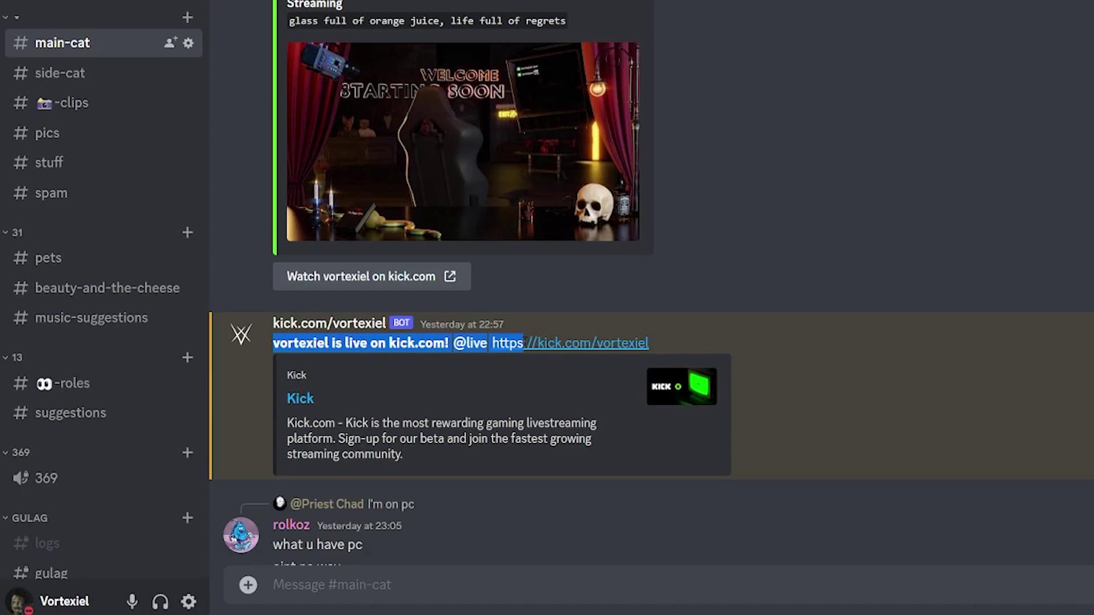
left_click_drag(524, 343, 638, 362)
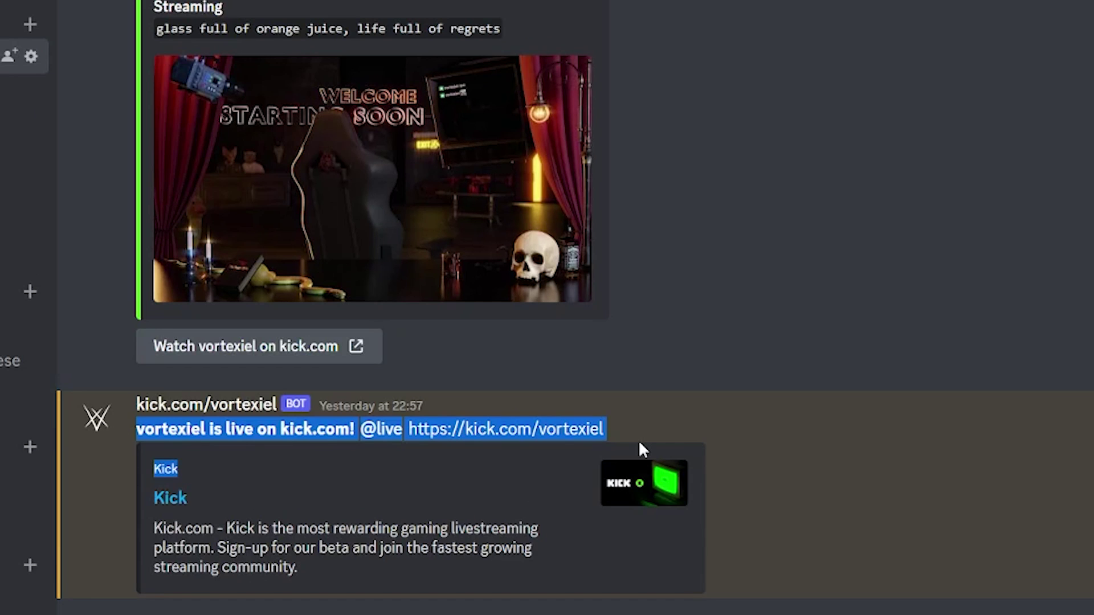
left_click(680, 358)
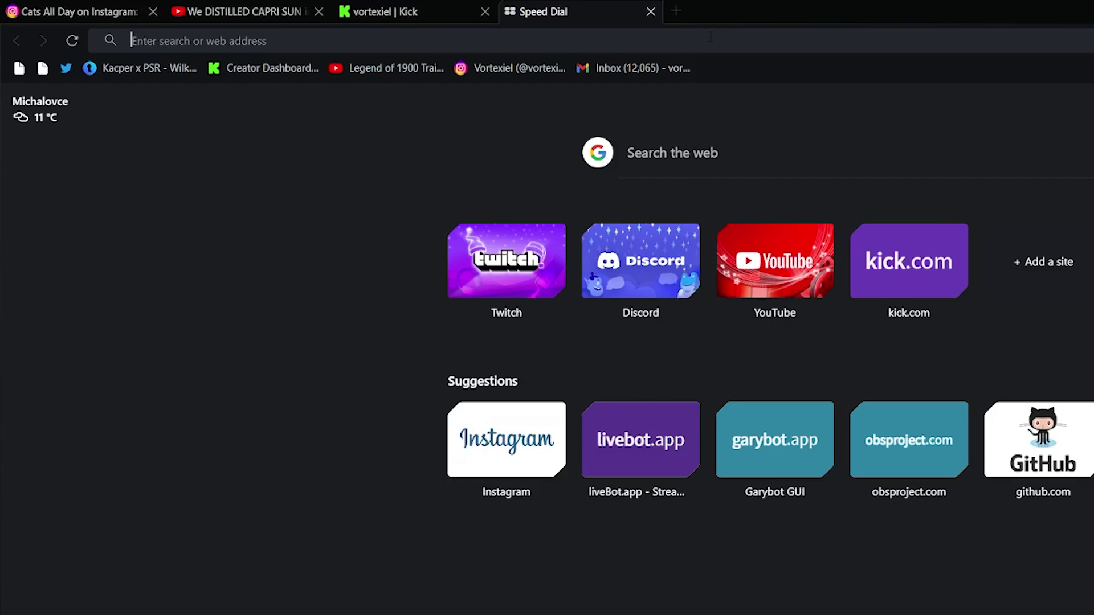
left_click(711, 36)
type("https://kickalerts.live/invite")
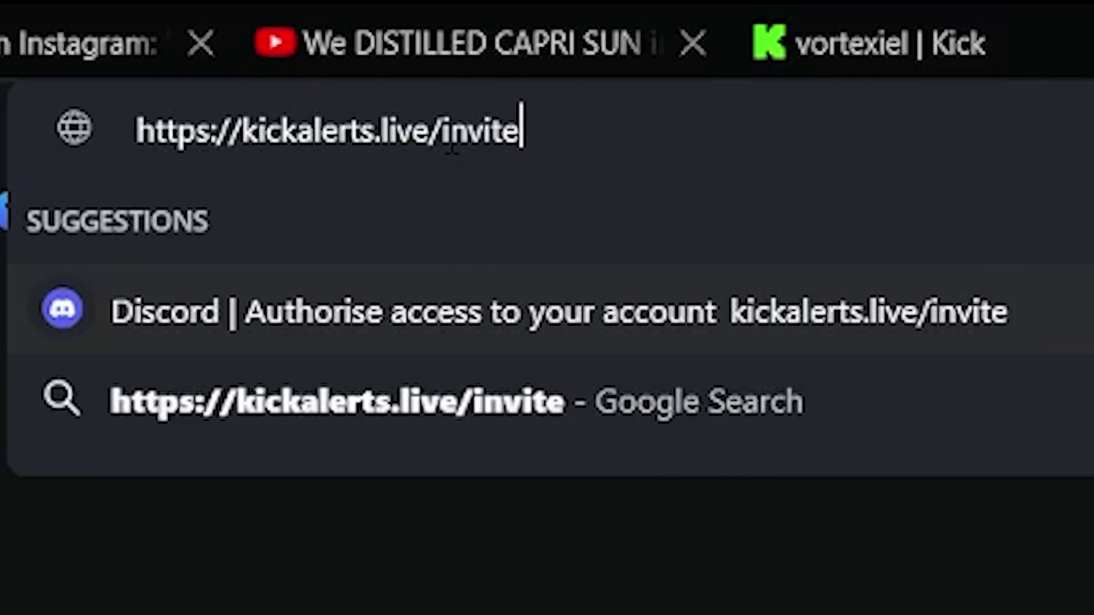
key("Return")
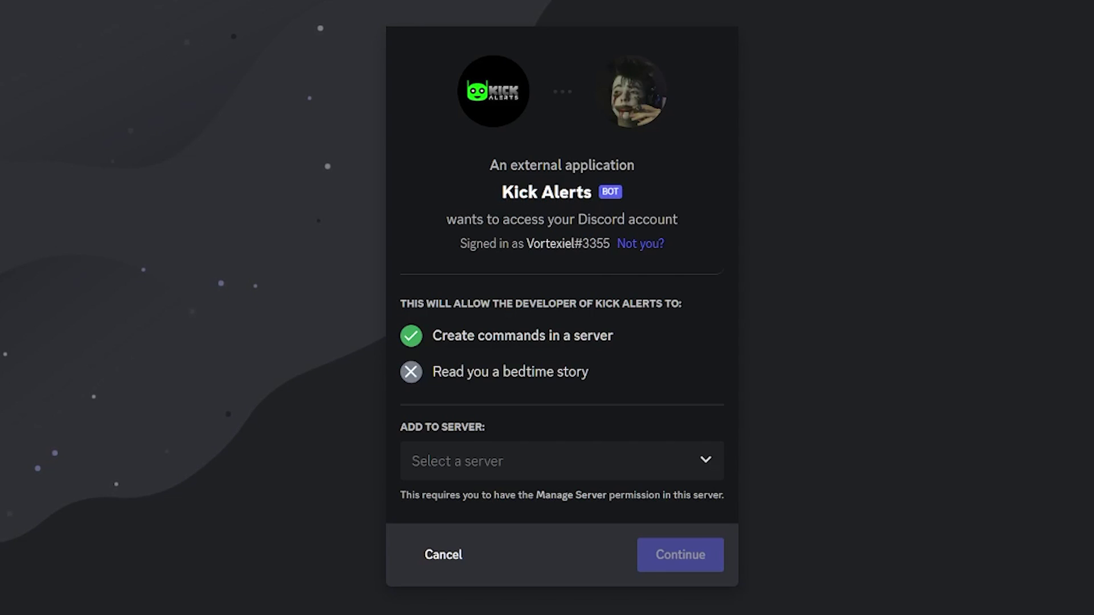
Pick vx from the server list as the bot's destination server
left_click(576, 472)
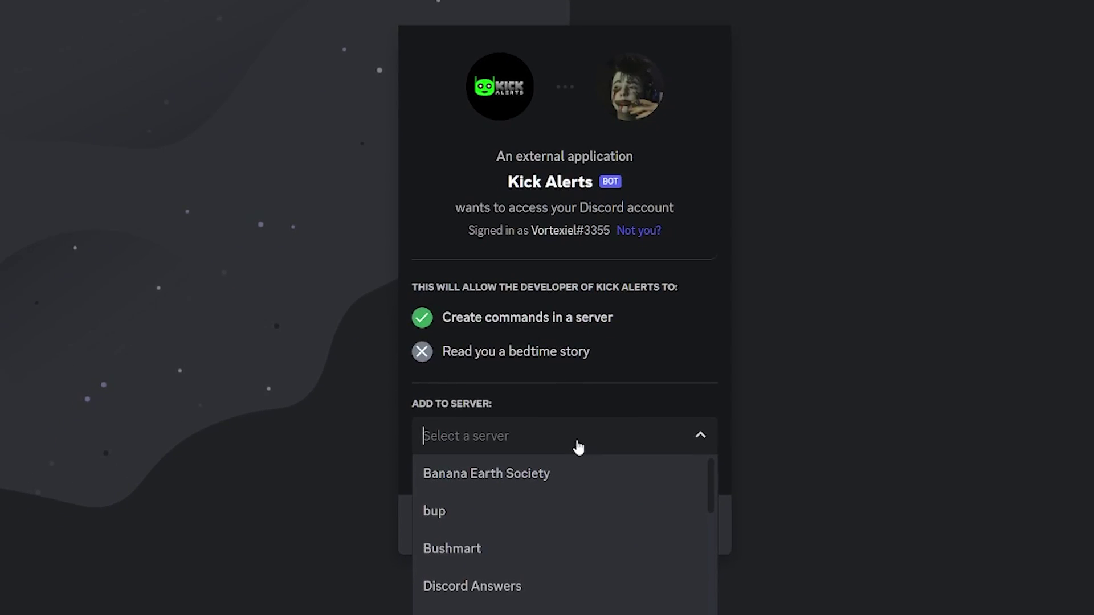
scroll(535, 478, "down", 10)
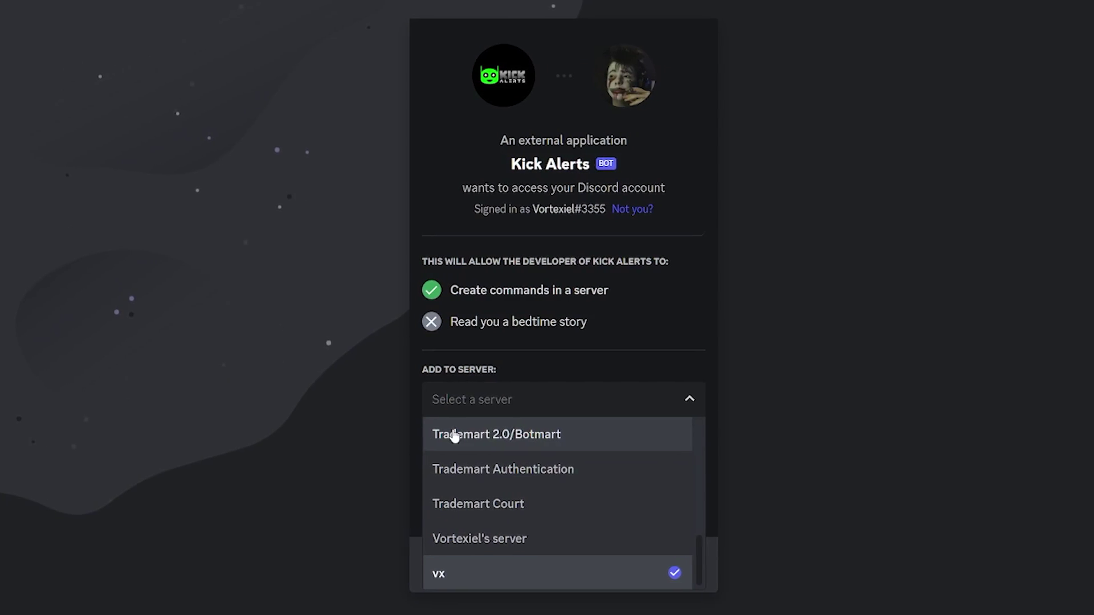
left_click(525, 574)
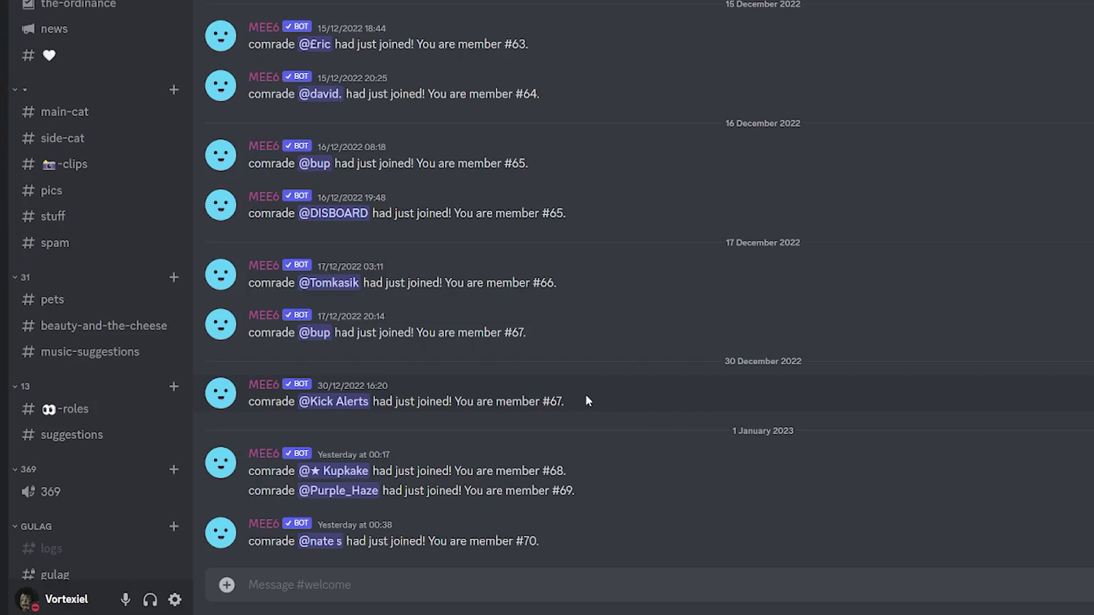
Point out the Kick Alerts join message, then go to the #bot-commands channel
left_click_drag(587, 401, 246, 388)
scroll(89, 409, "down", 3)
left_click(86, 399)
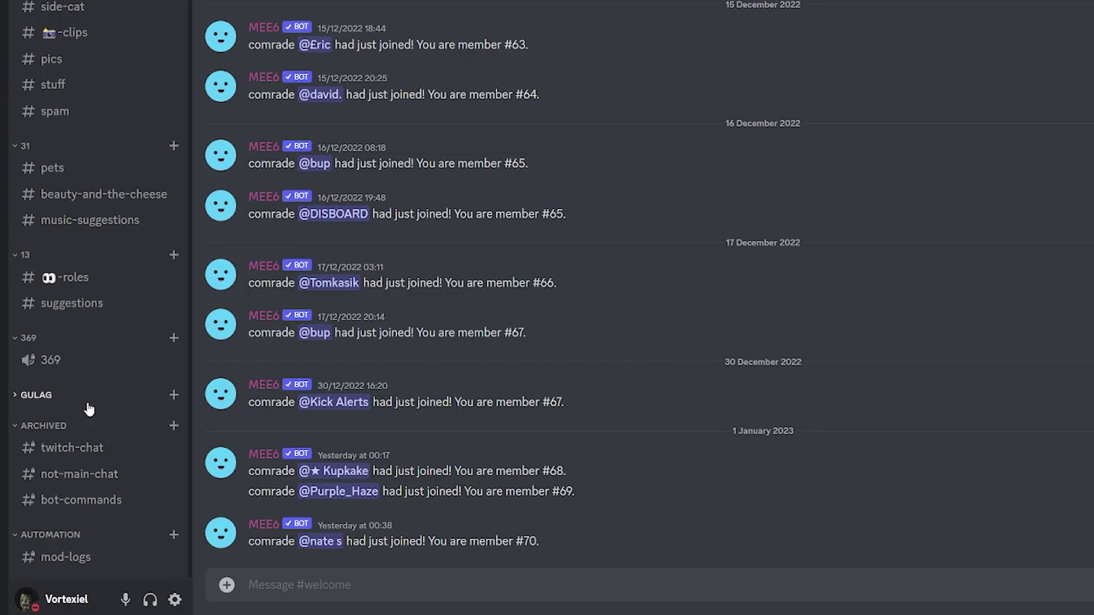
left_click(103, 506)
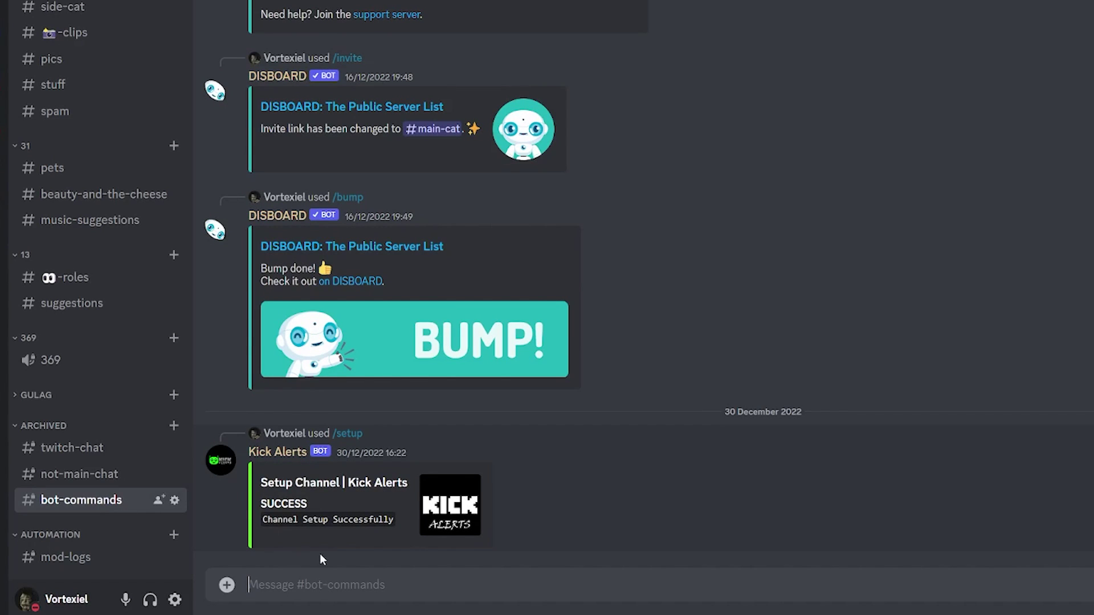
Draft the Kick Alerts /setup command with the streamer's Kick username and channel #main-cat
type("/")
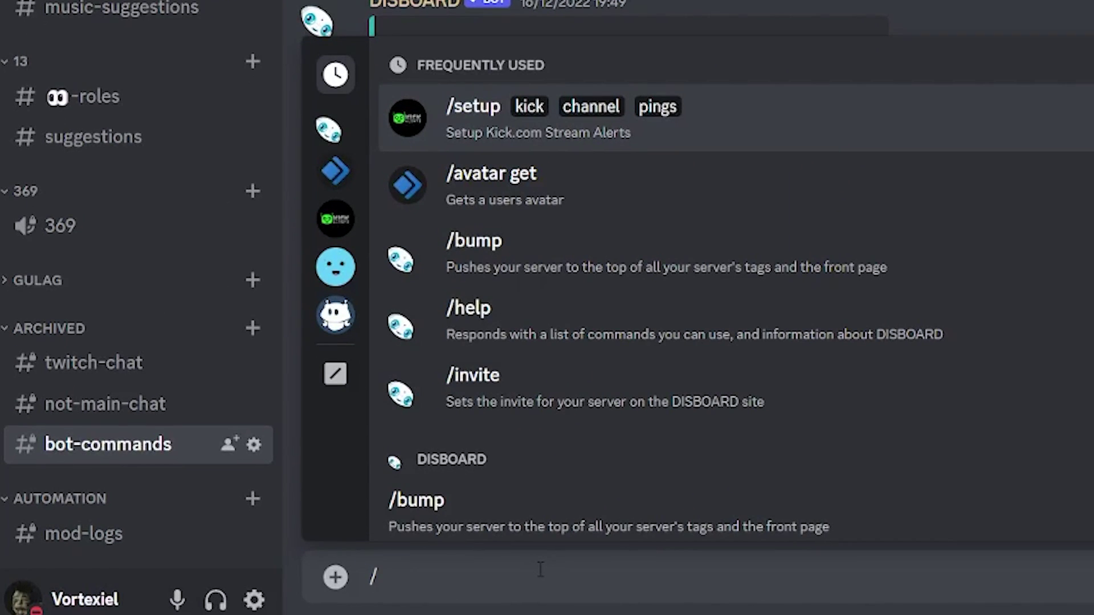
left_click(333, 228)
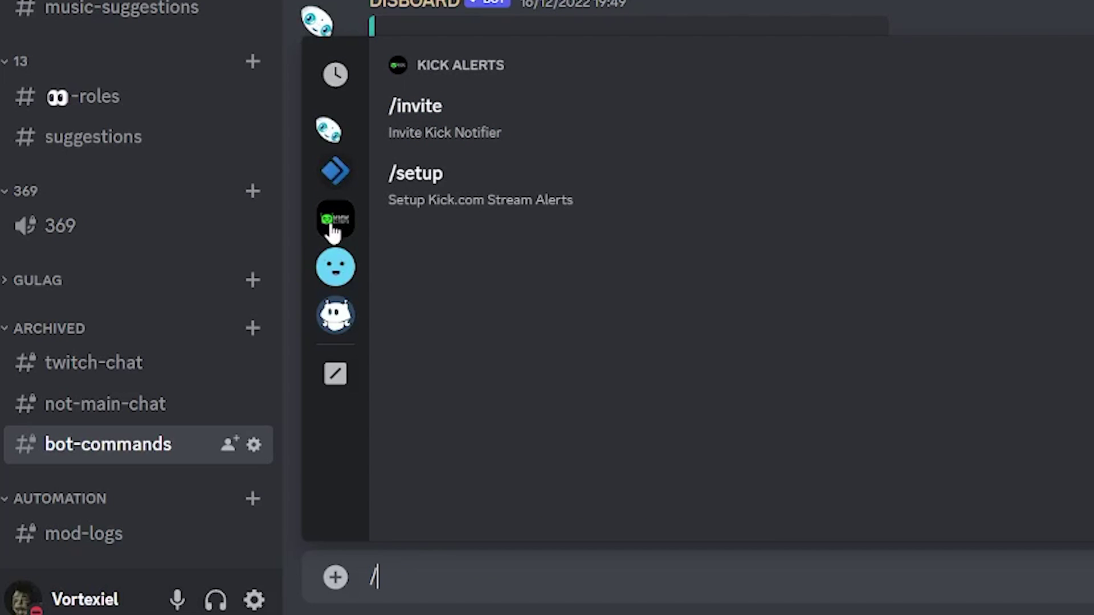
left_click(447, 204)
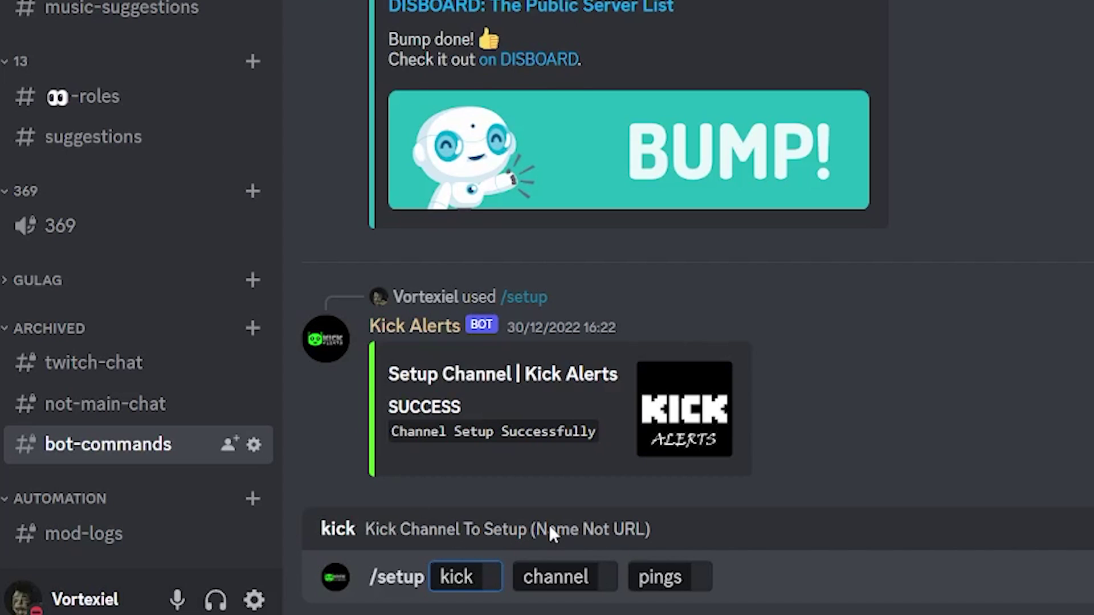
type("vortexiel")
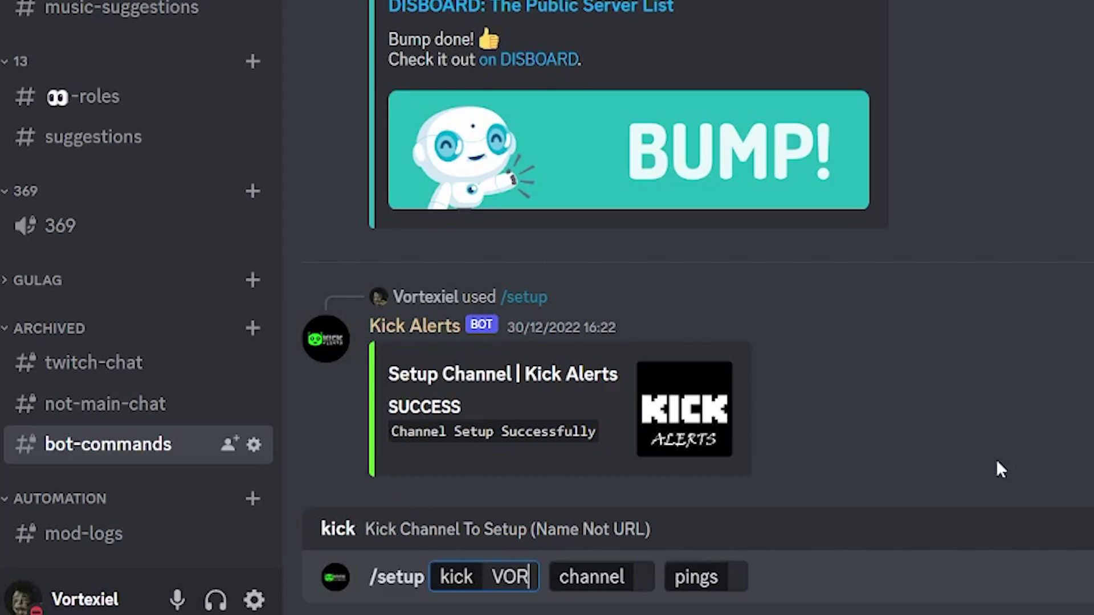
key("Tab")
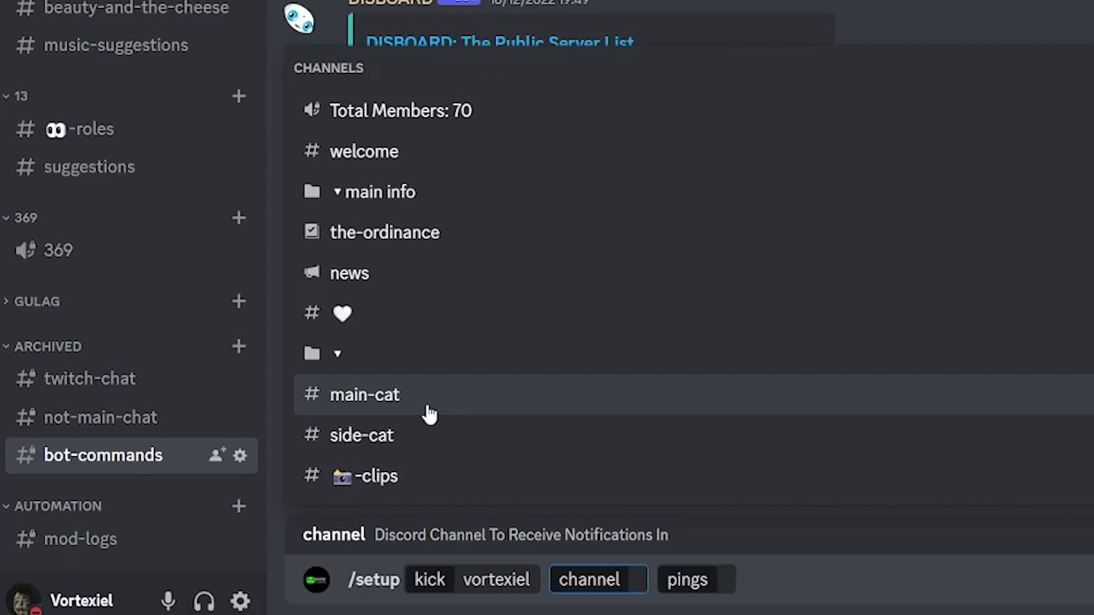
left_click(427, 407)
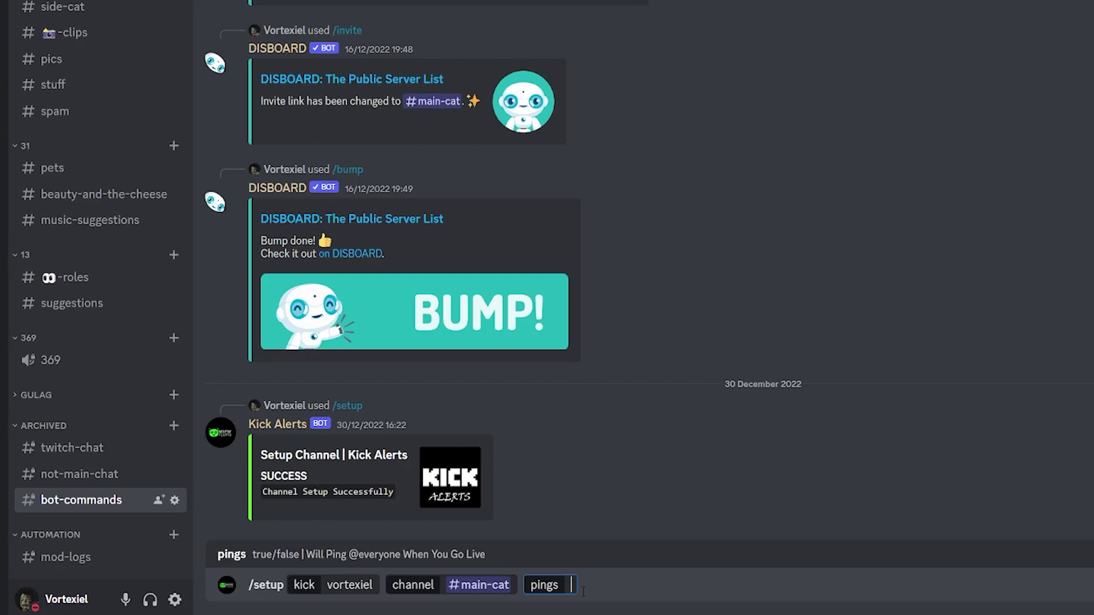
Set the pings option to false and send the /setup command
type("<@")
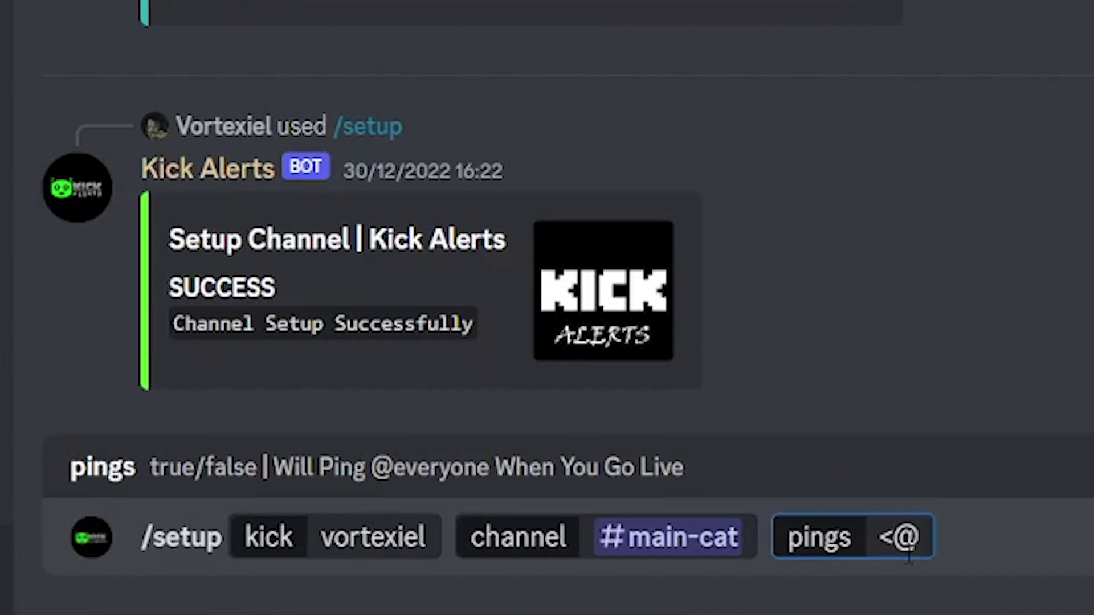
type("live")
key("BackSpace")
key("BackSpace")
key("BackSpace")
key("BackSpace")
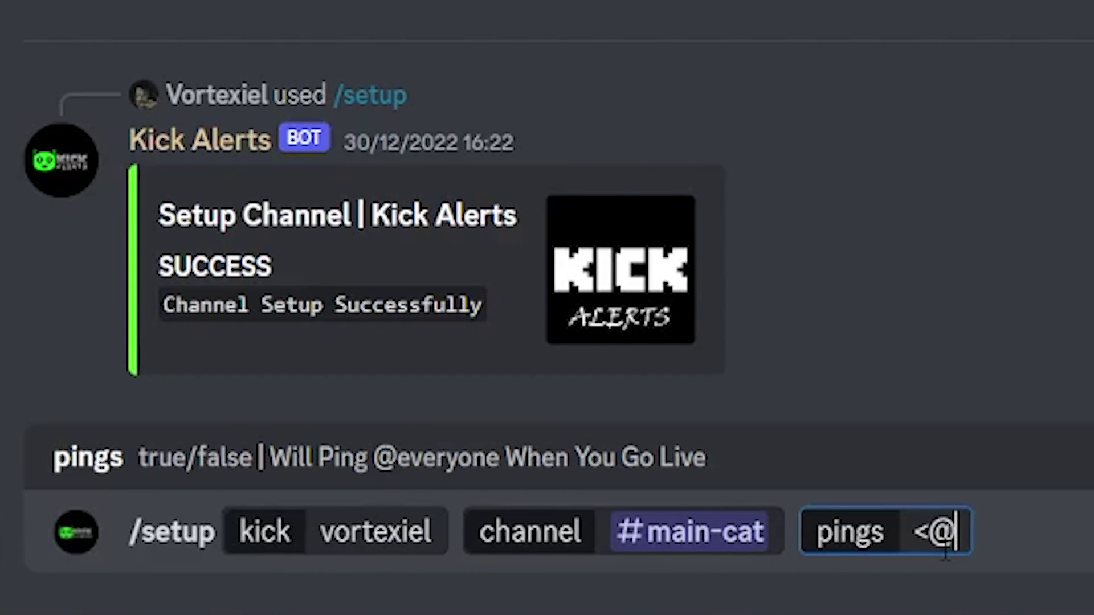
key("BackSpace")
key("BackSpace")
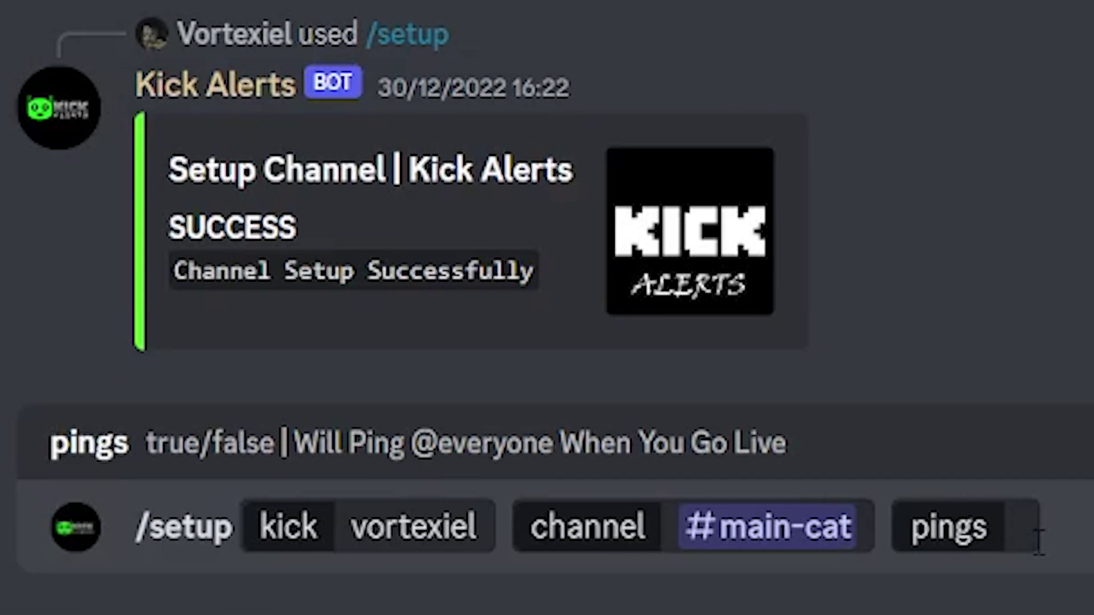
left_click(1033, 538)
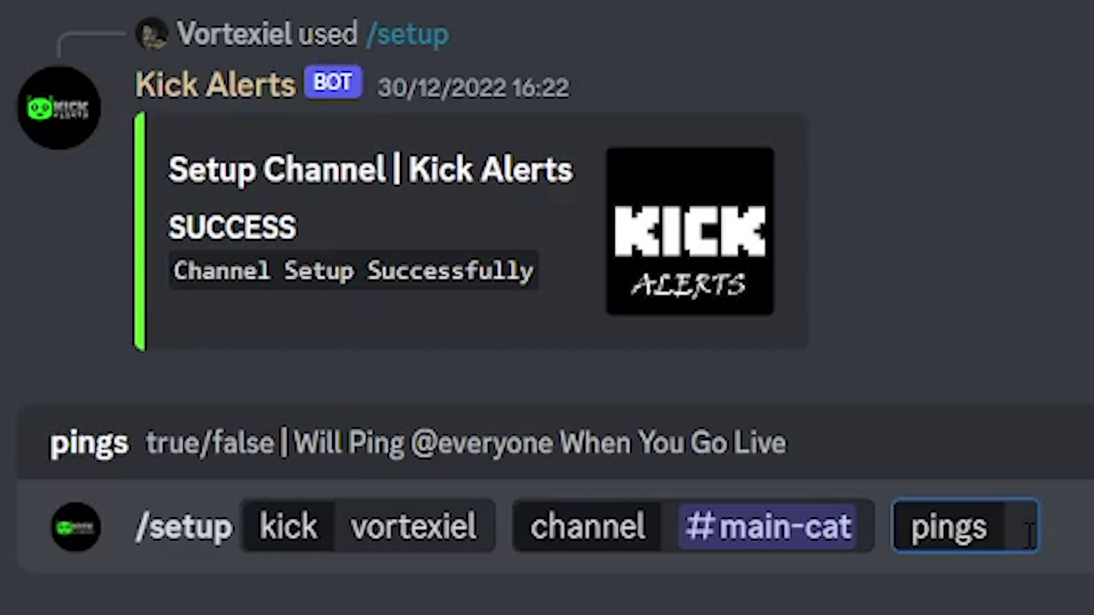
type("false")
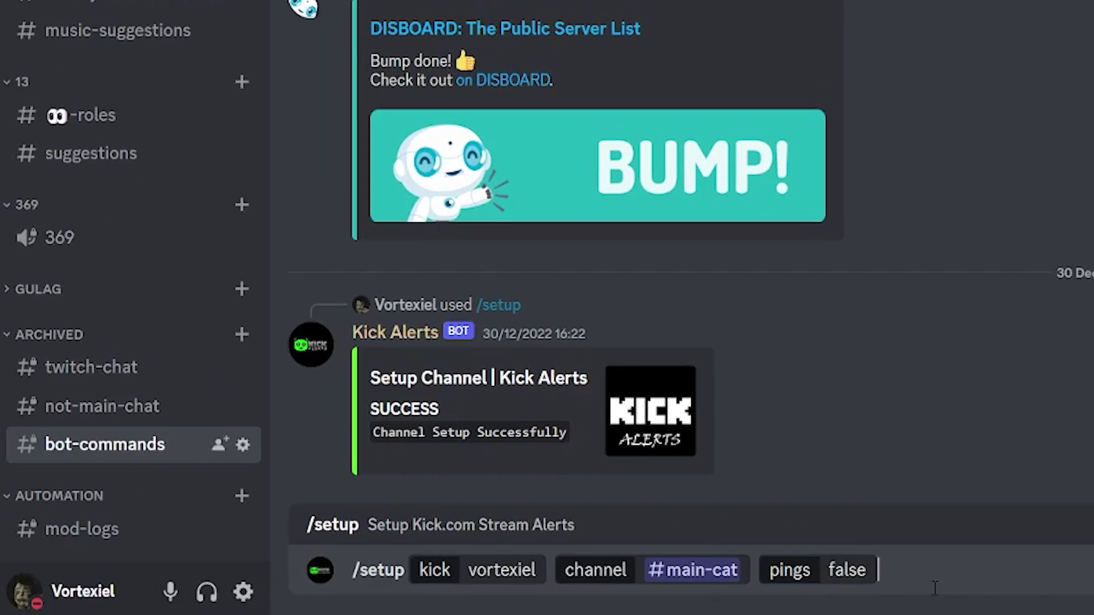
key("Return")
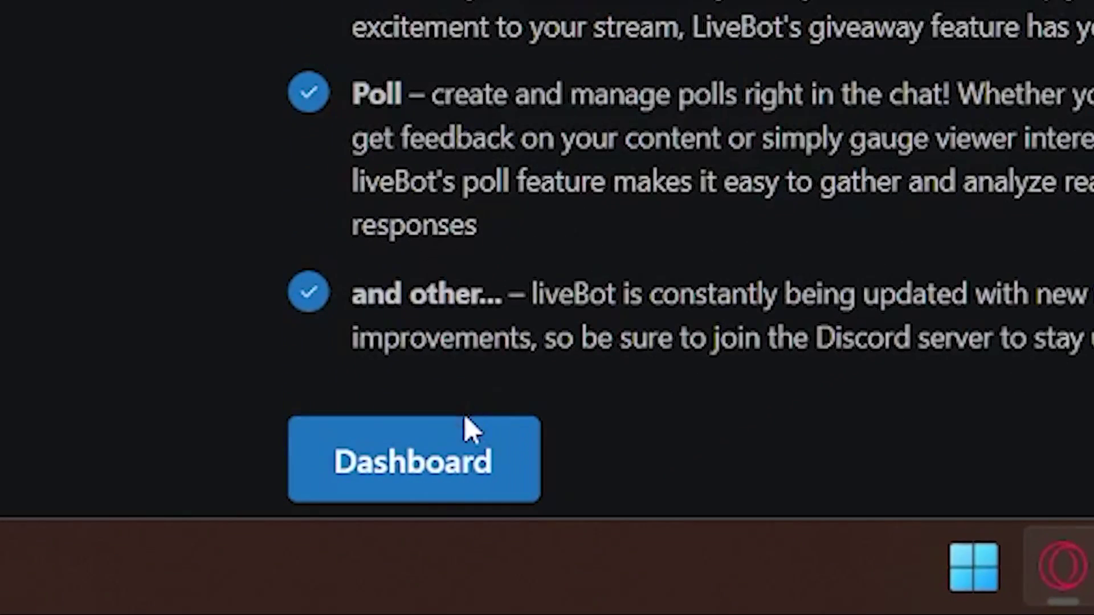
Start a new alert from the liveBot alerts page with Live on as its trigger
left_click(342, 598)
left_click(56, 371)
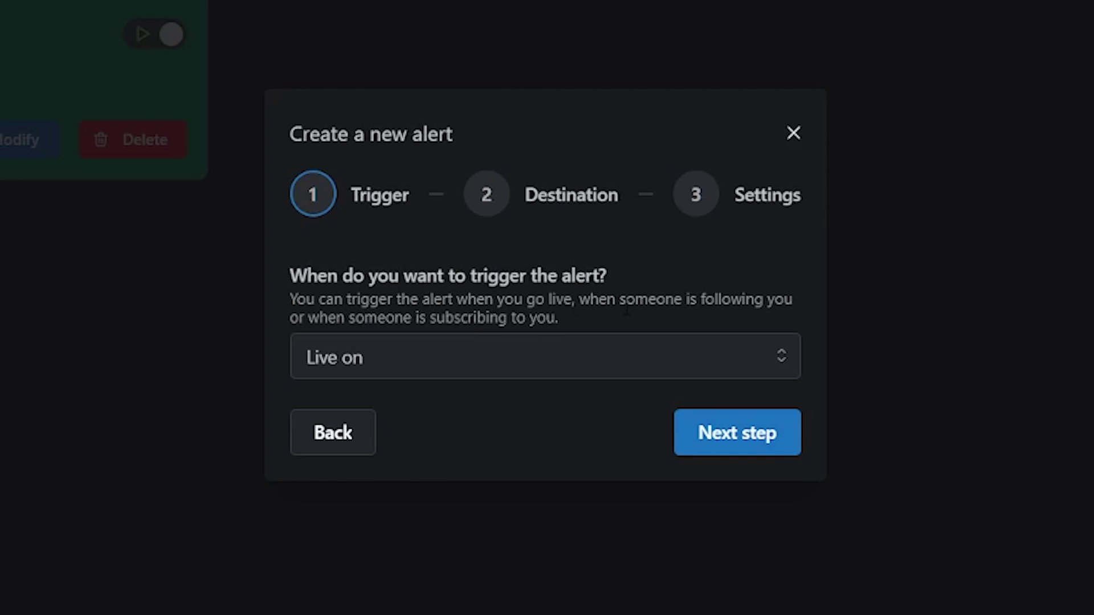
left_click(602, 357)
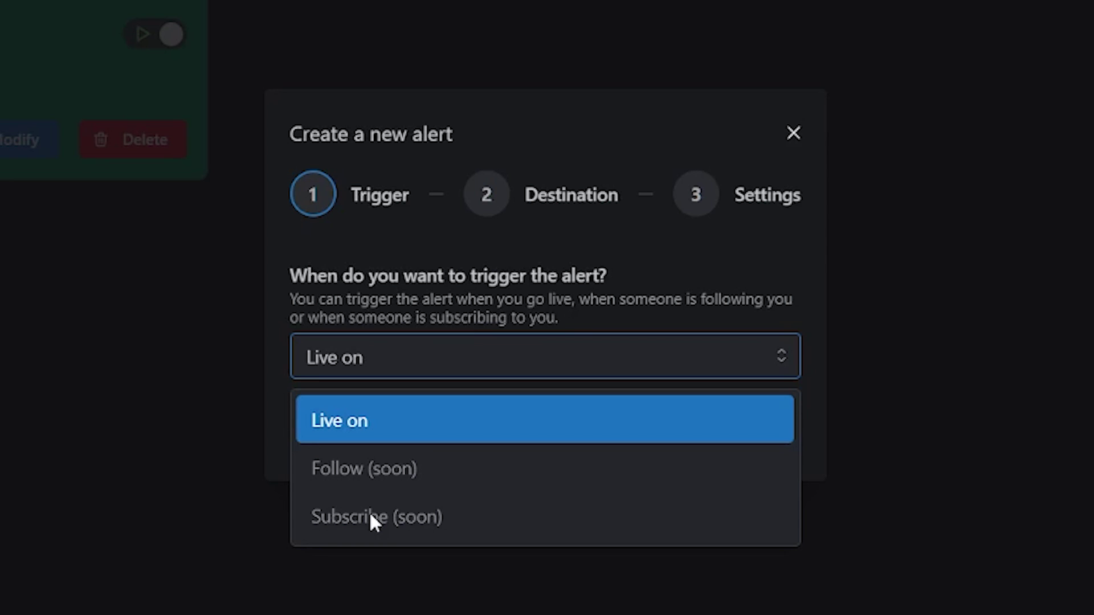
left_click(357, 437)
left_click(772, 454)
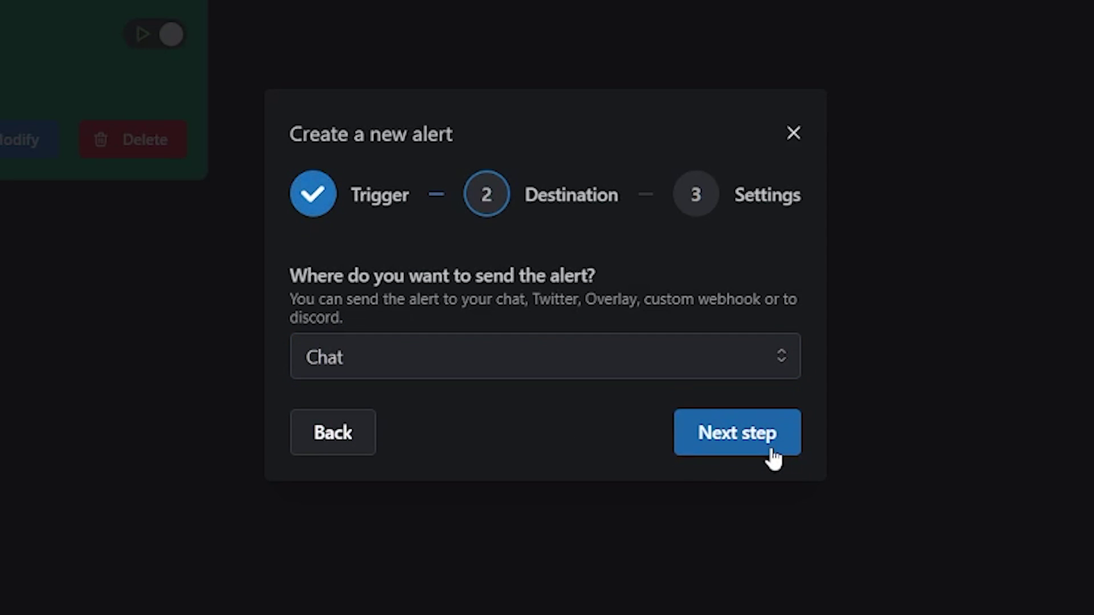
Try Discord as the destination and inspect its webhook URL and message fields
left_click(645, 370)
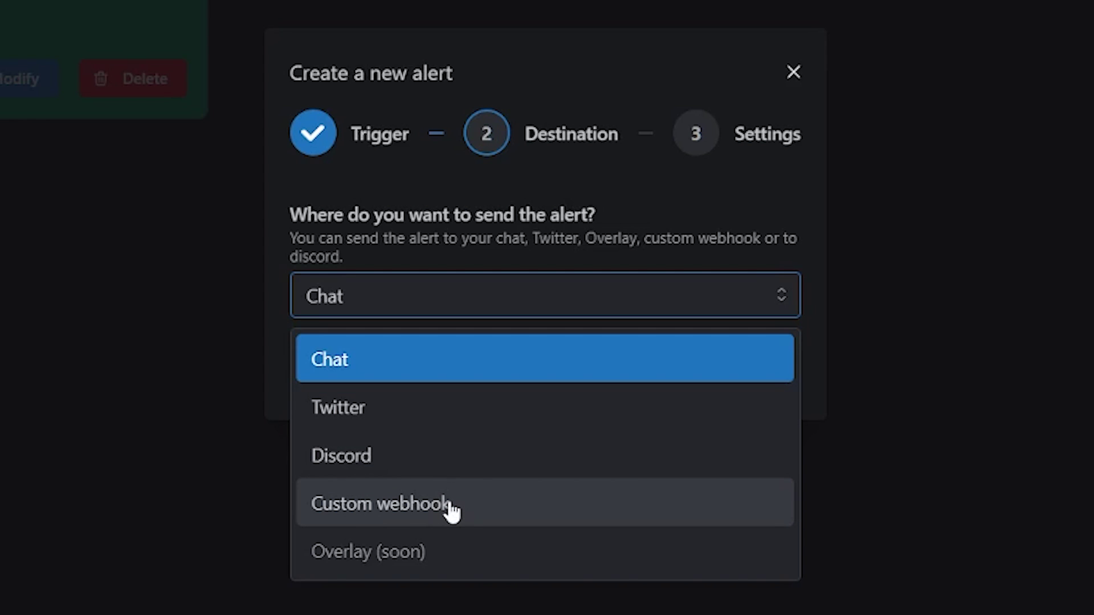
left_click(426, 473)
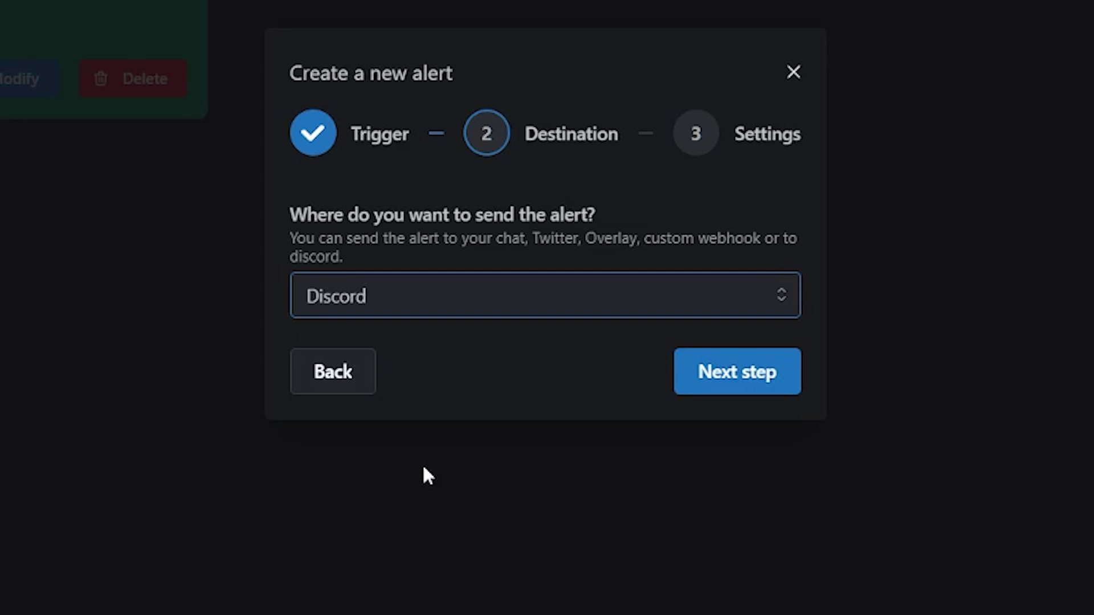
left_click(700, 374)
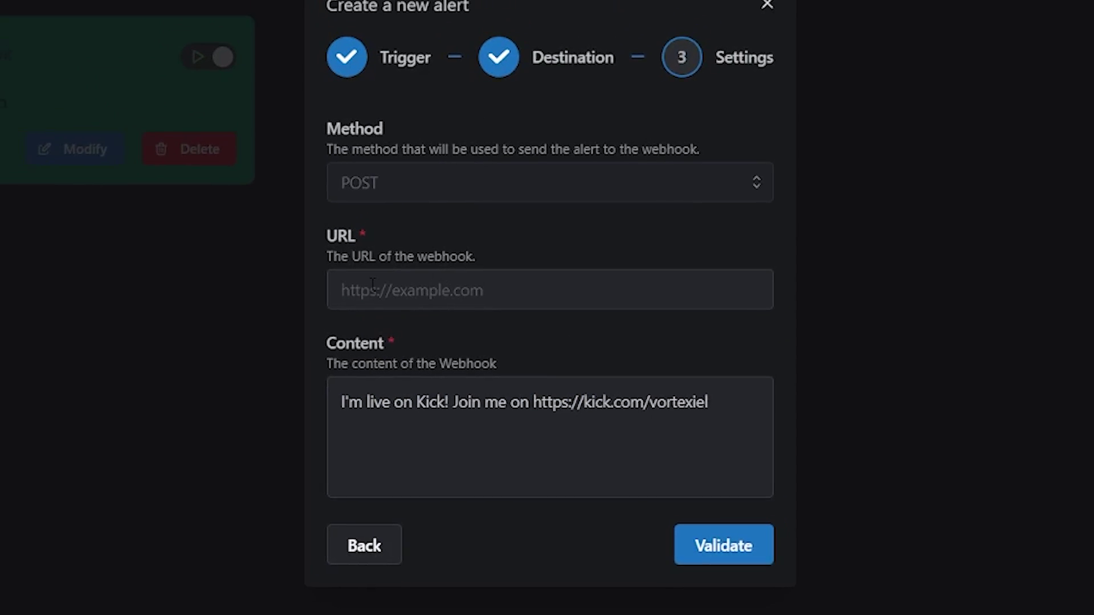
left_click(373, 285)
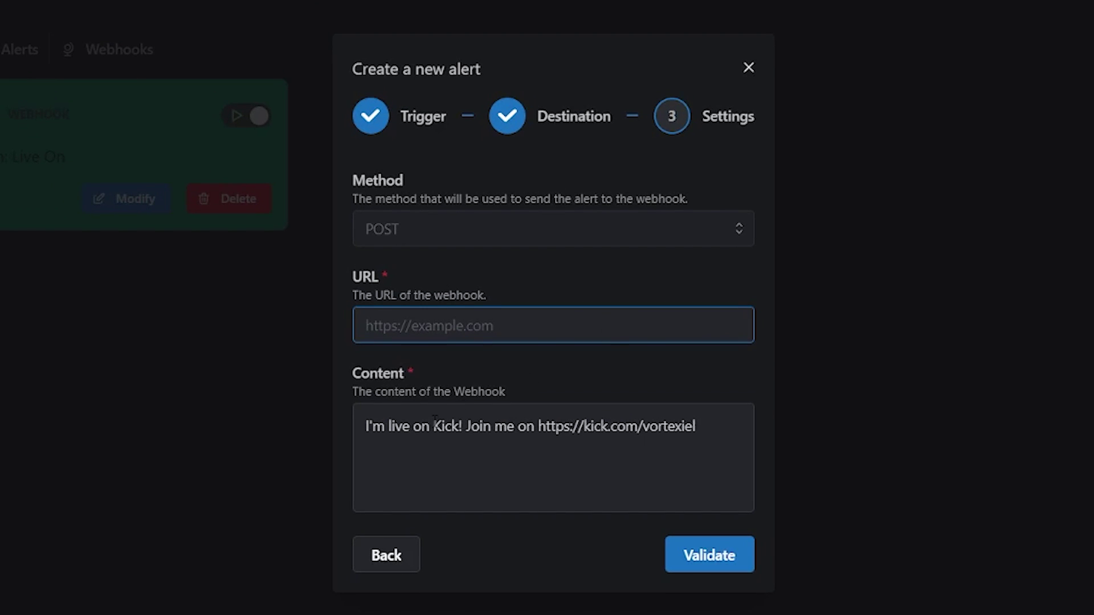
left_click(435, 422)
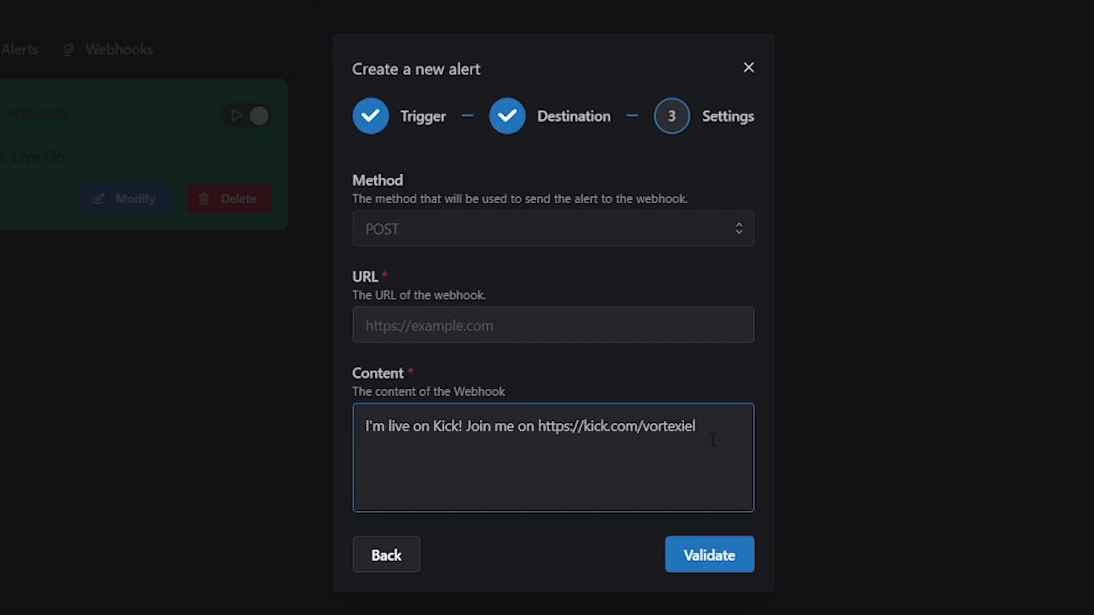
left_click(406, 556)
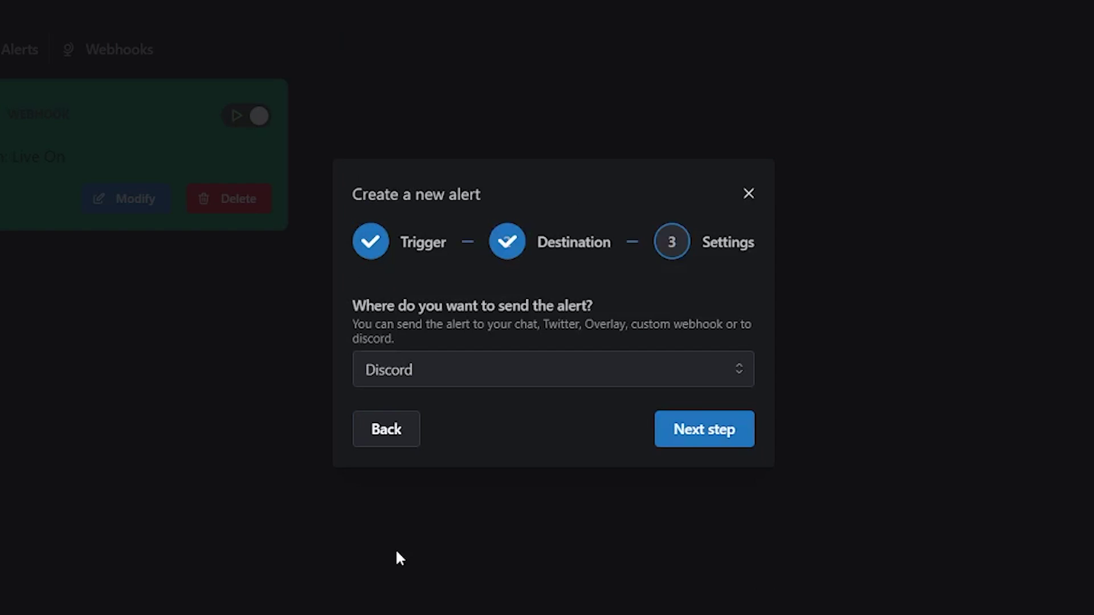
Switch the destination to Custom webhook, showing POST with empty URL and Body
left_click(479, 377)
left_click(456, 535)
left_click(673, 436)
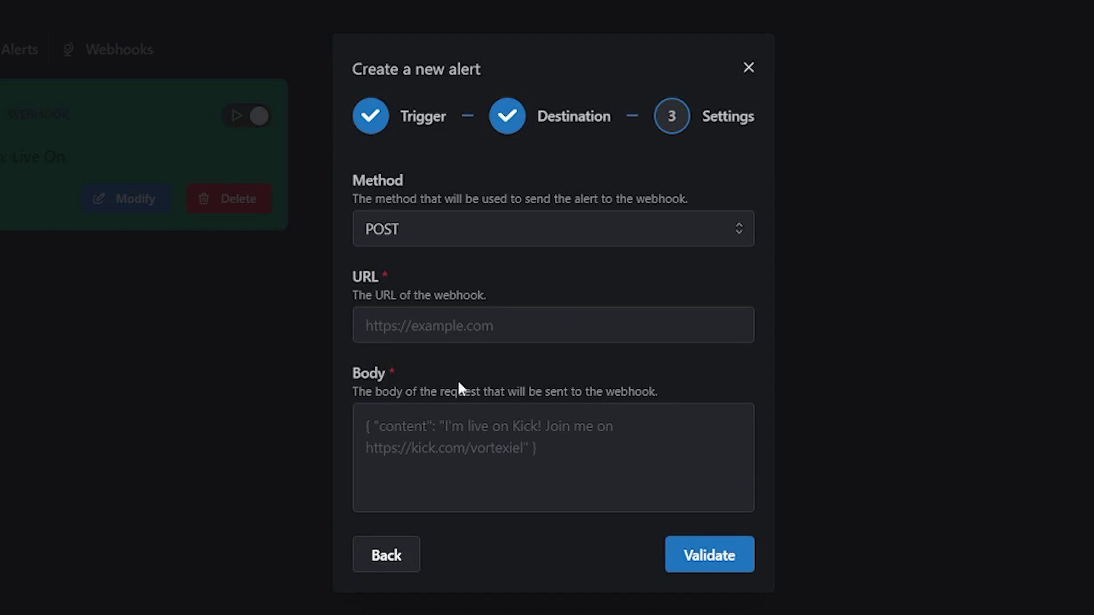
left_click(406, 437)
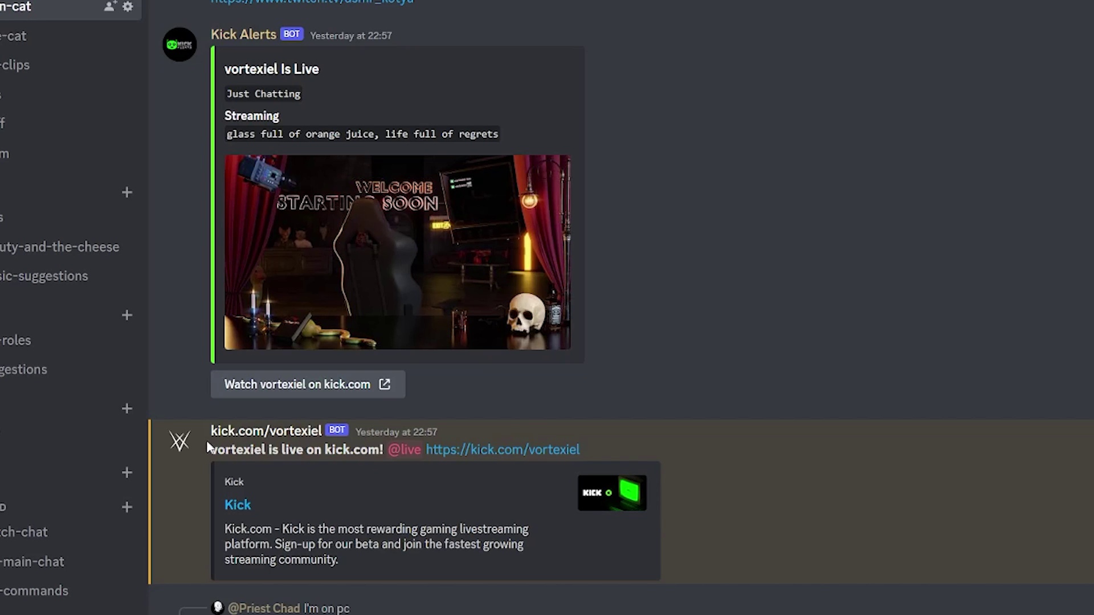
left_click_drag(203, 430, 662, 528)
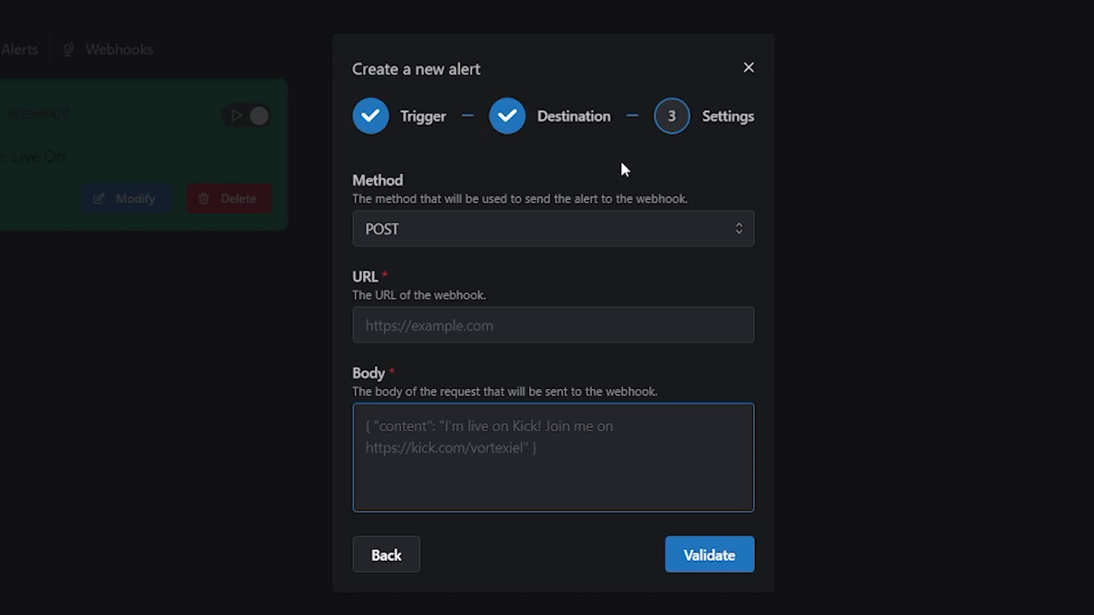
Create a new webhook under main-cat's Integrations > Webhooks settings
left_click(537, 320)
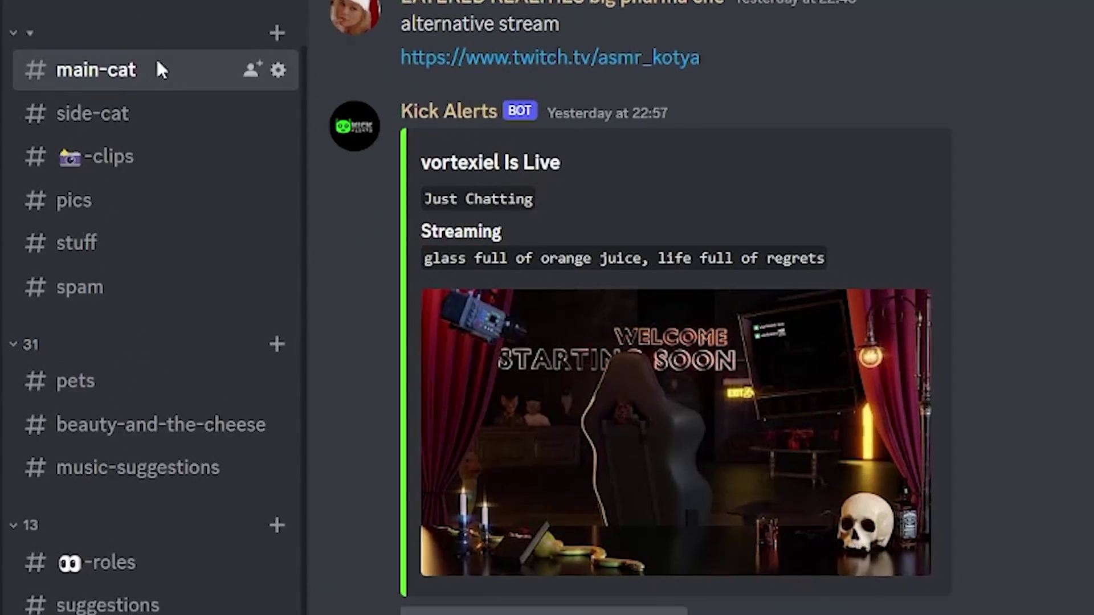
right_click(98, 170)
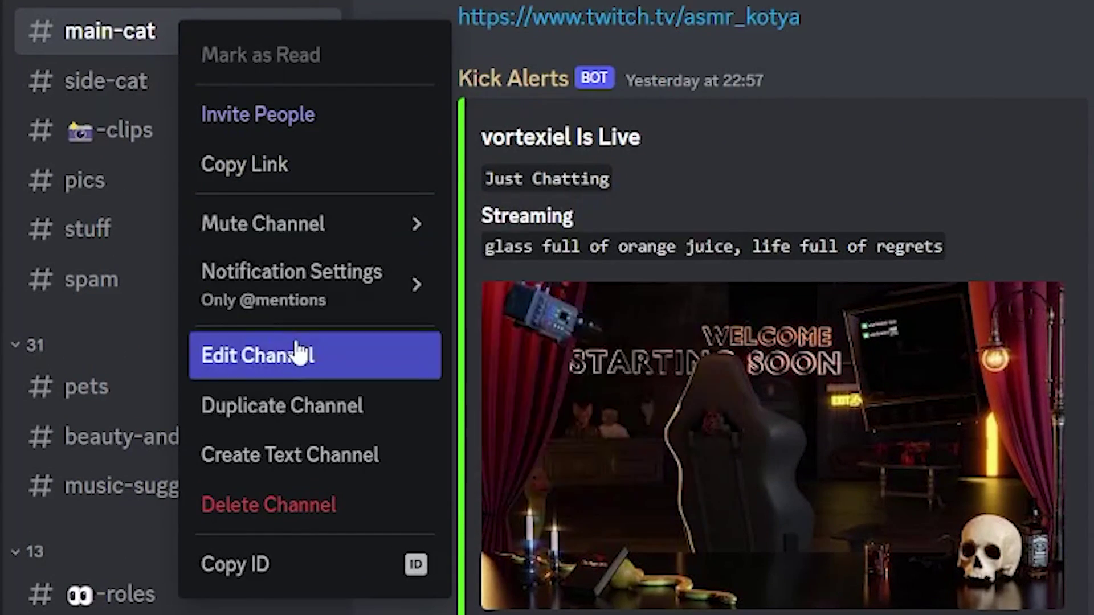
left_click(296, 350)
left_click(293, 263)
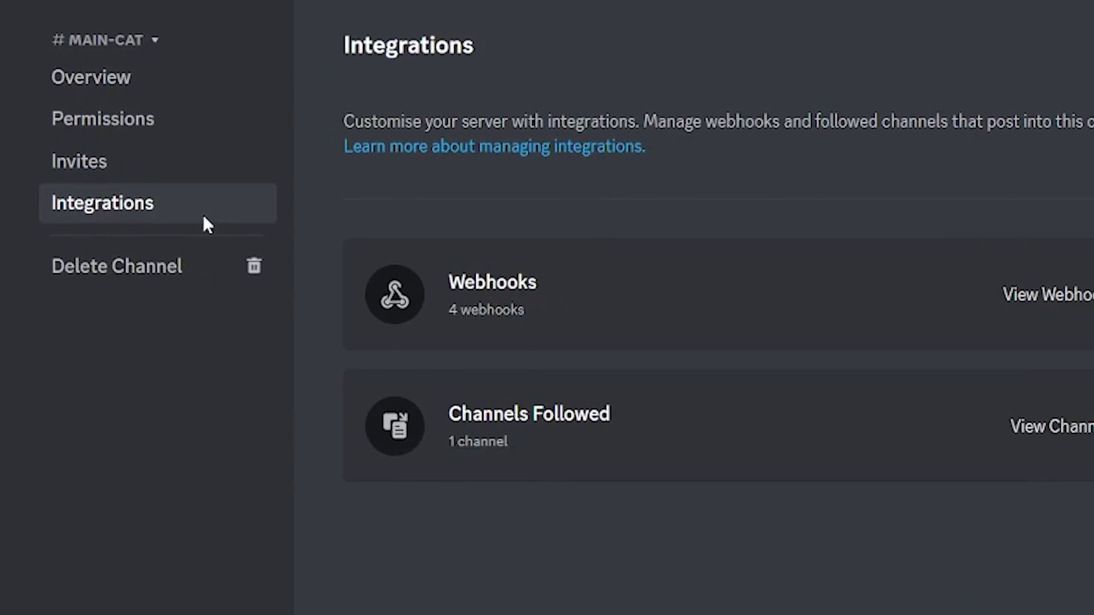
left_click(697, 323)
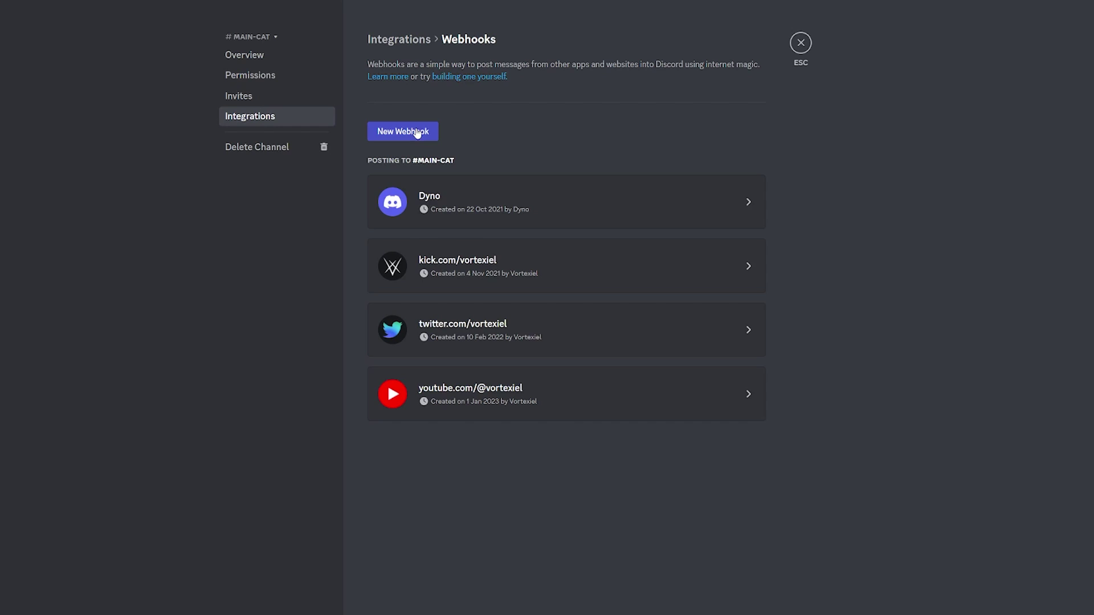
left_click(417, 132)
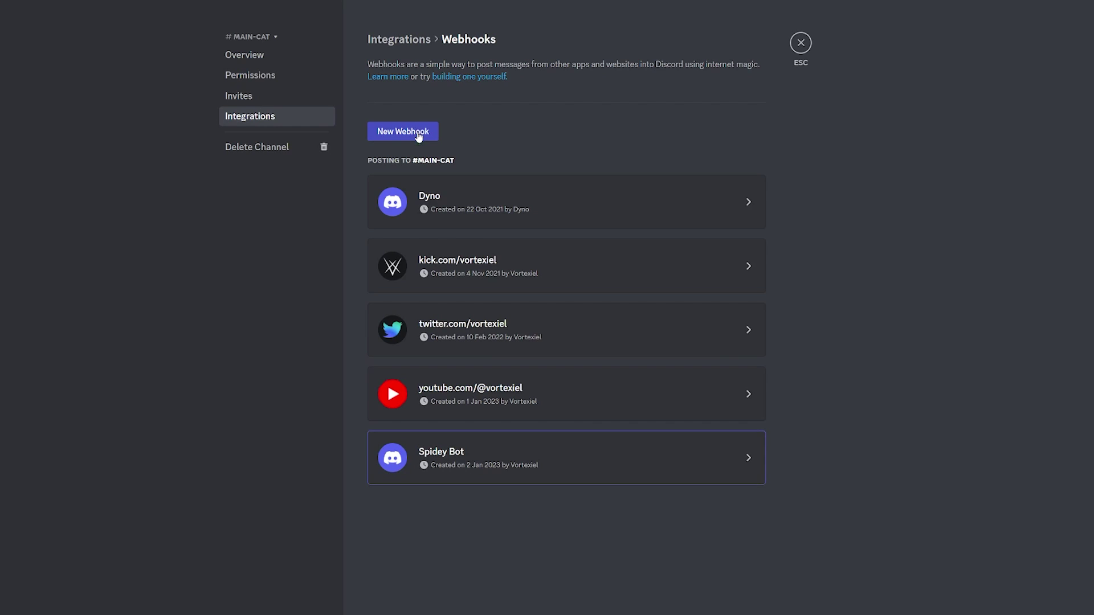
left_click(545, 456)
Rename the webhook to Pepe POGGERS on #main-cat, save it, and copy its URL
left_click_drag(536, 527, 417, 523)
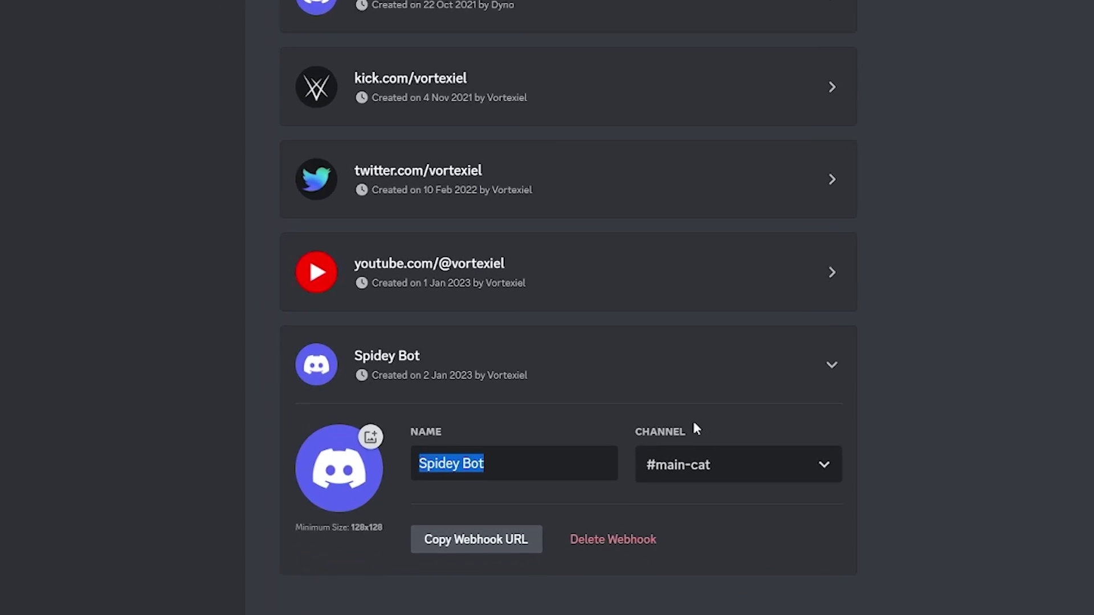
type("Pepe POGGERS")
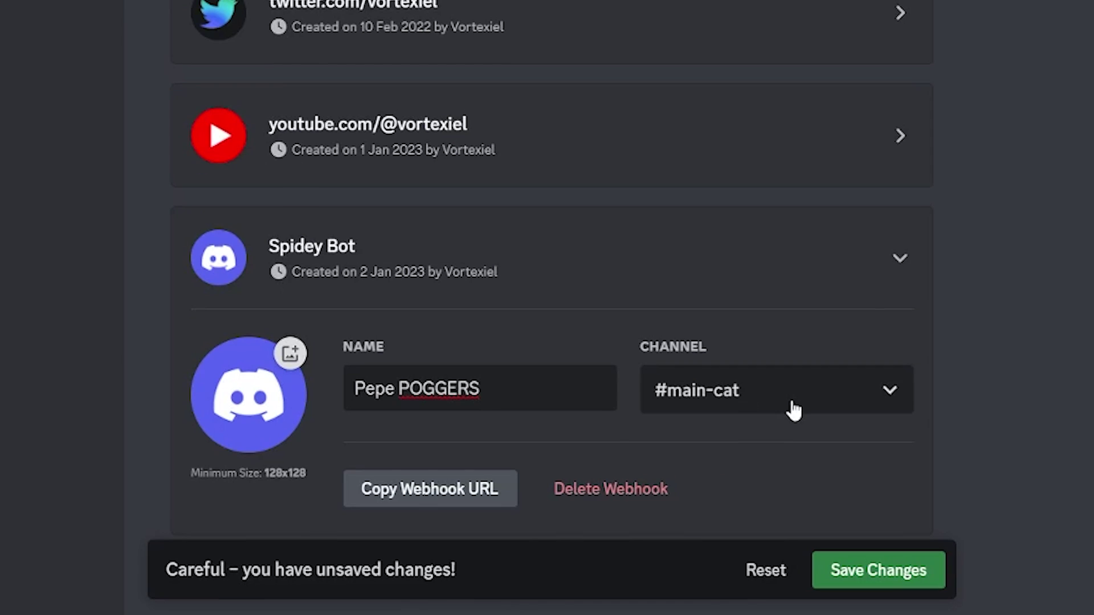
left_click(794, 410)
scroll(796, 251, "down", 3)
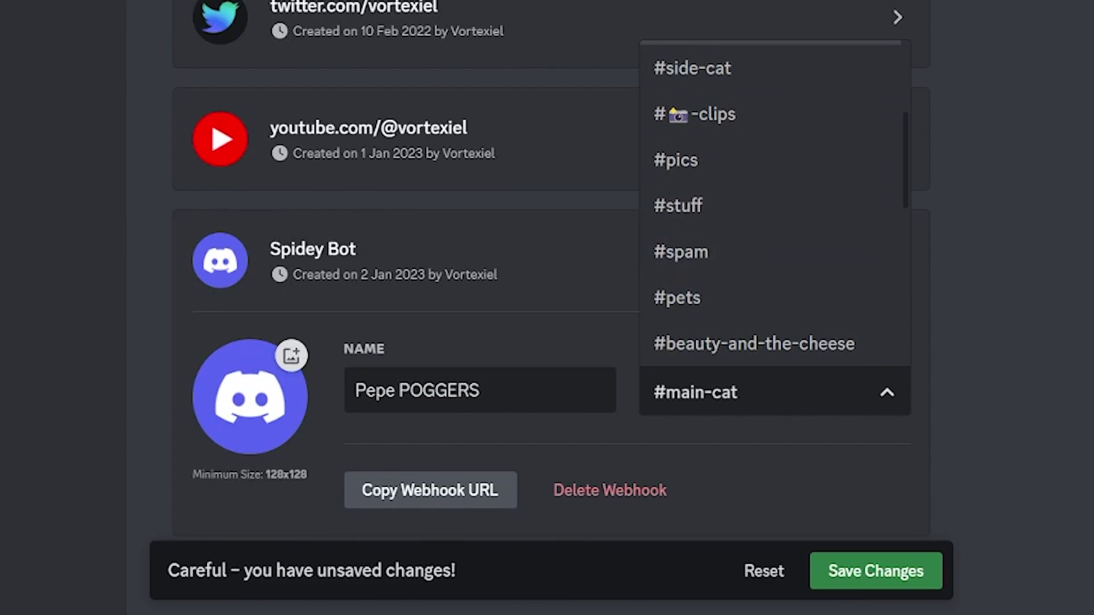
key("Escape")
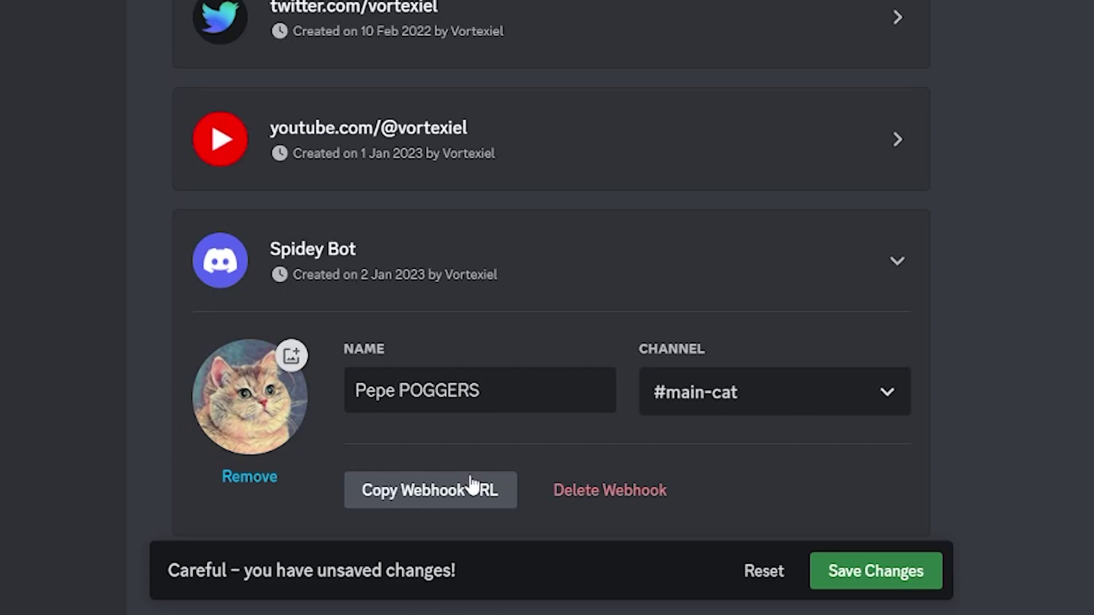
left_click(913, 574)
left_click(479, 491)
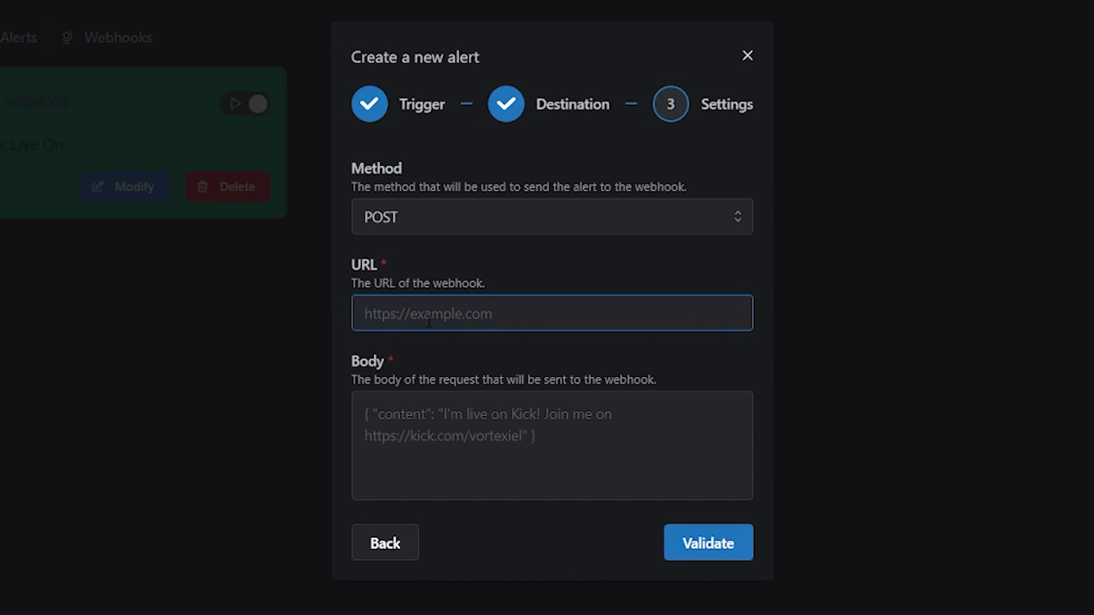
Paste the webhook URL into the alert's URL field and close the dialog
key("ctrl+v")
left_click(595, 420)
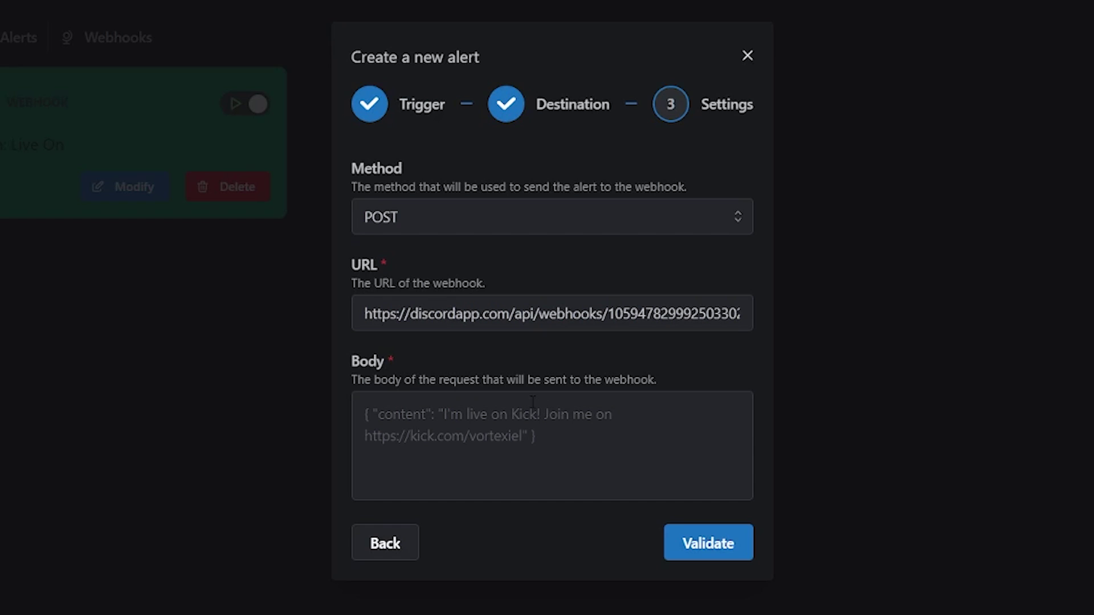
left_click(545, 442)
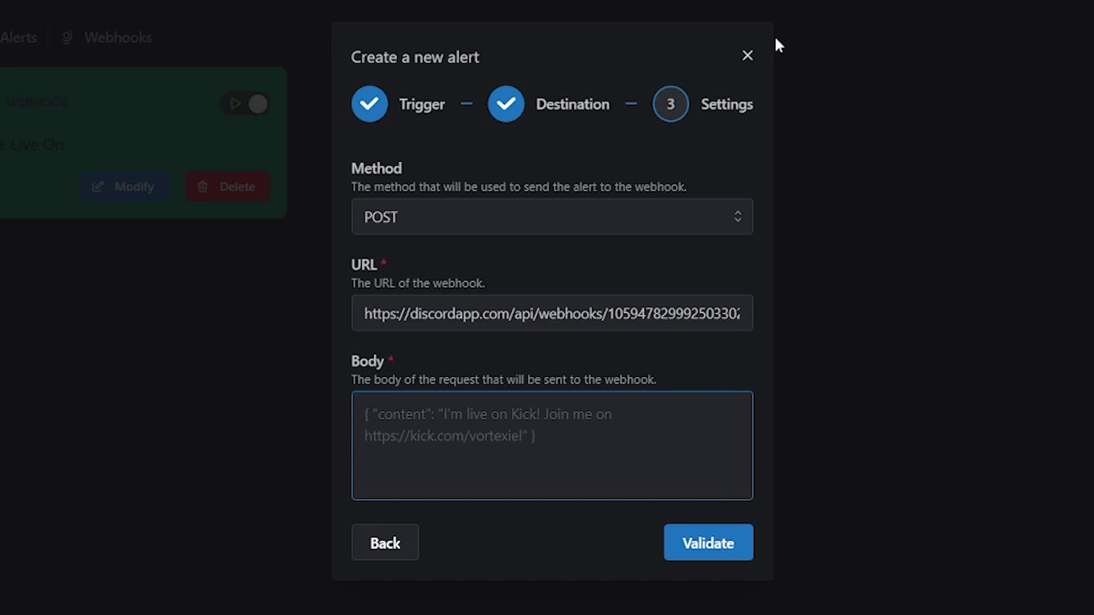
left_click(746, 56)
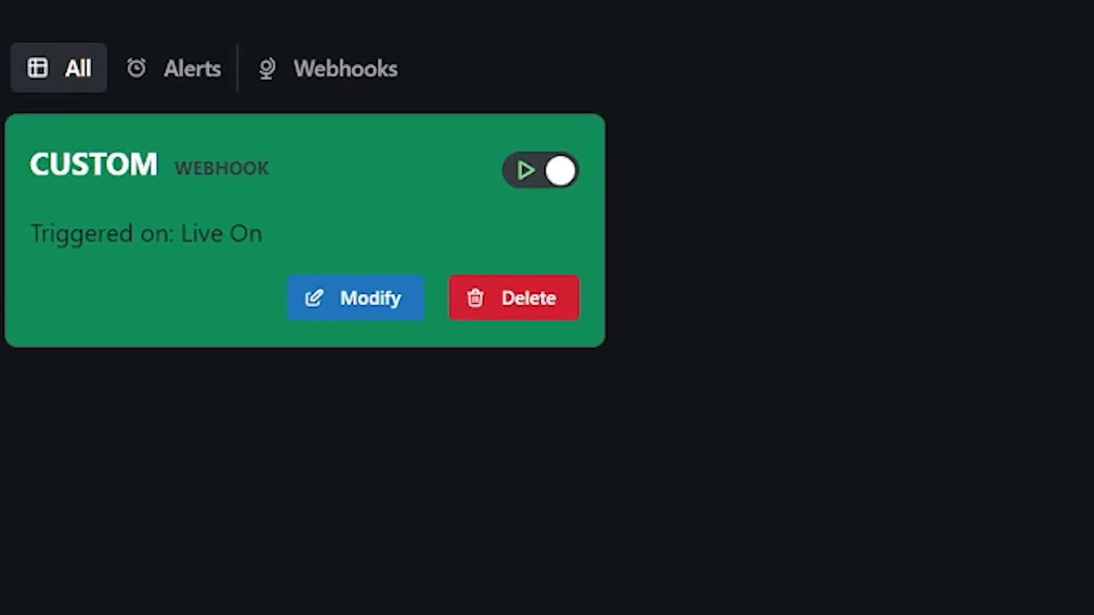
Open the existing webhook alert and examine the <@&ID> role mention in its Body
left_click(150, 198)
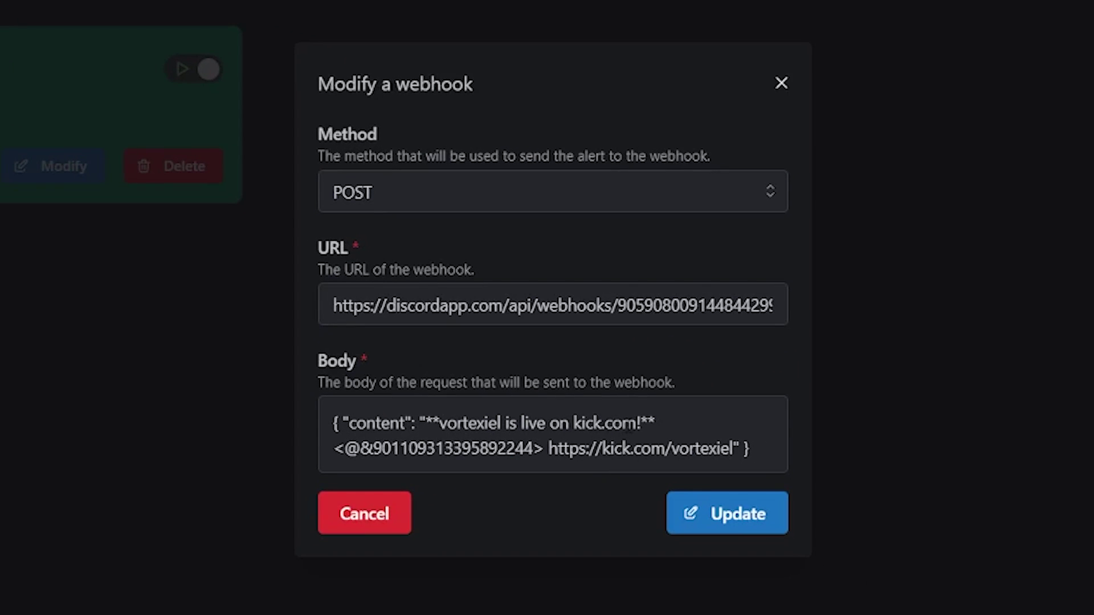
left_click_drag(331, 448, 544, 448)
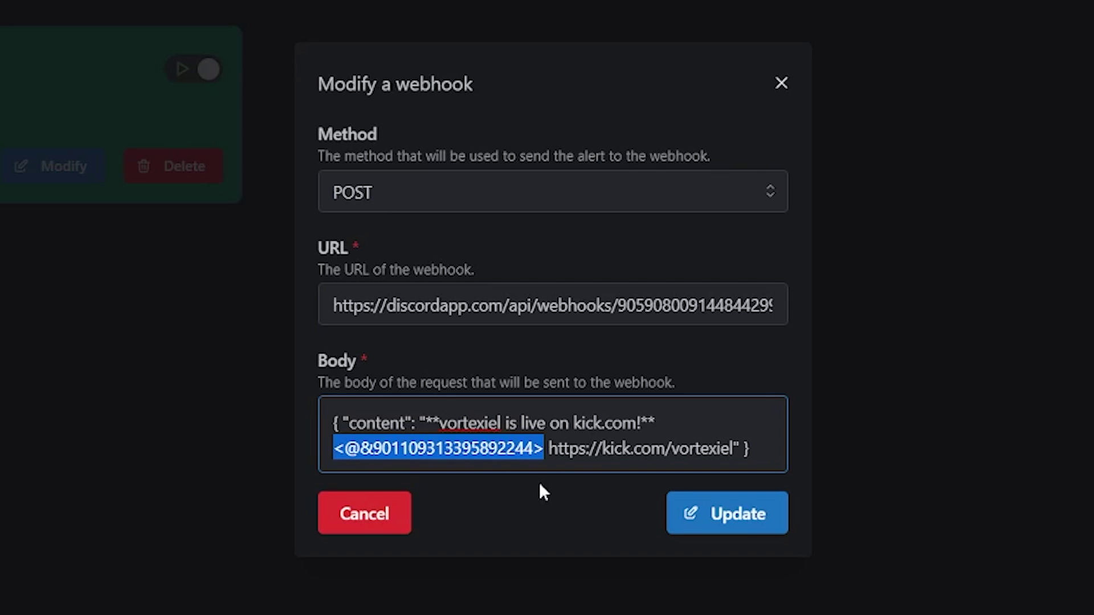
left_click(481, 448)
left_click_drag(333, 448, 534, 448)
left_click(359, 449)
left_click(363, 450)
left_click(371, 451)
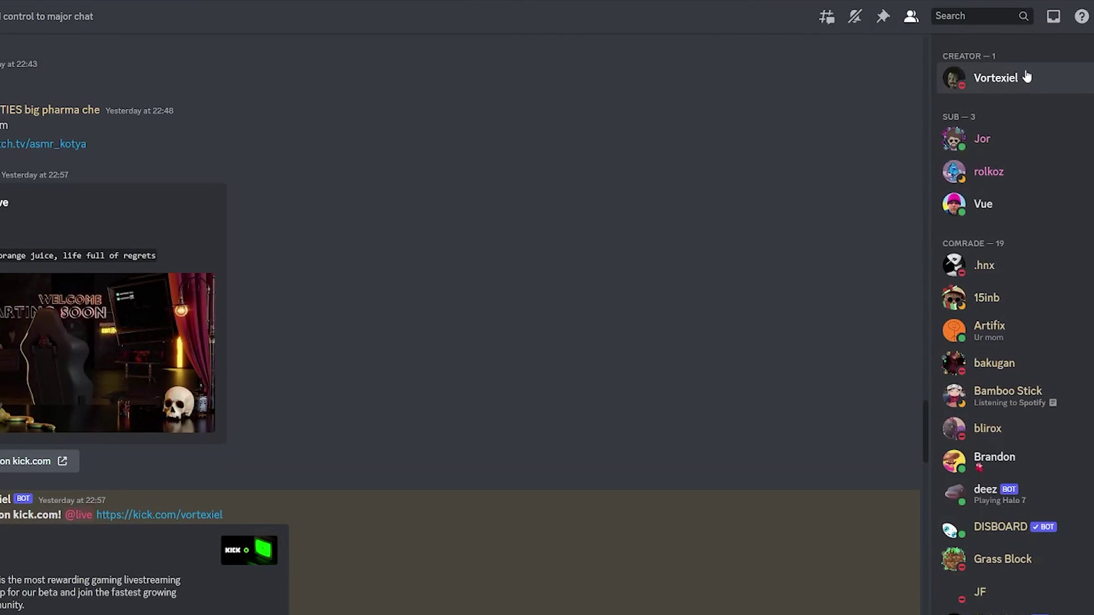
Copy the live role's ID from the creator's profile
left_click(1025, 75)
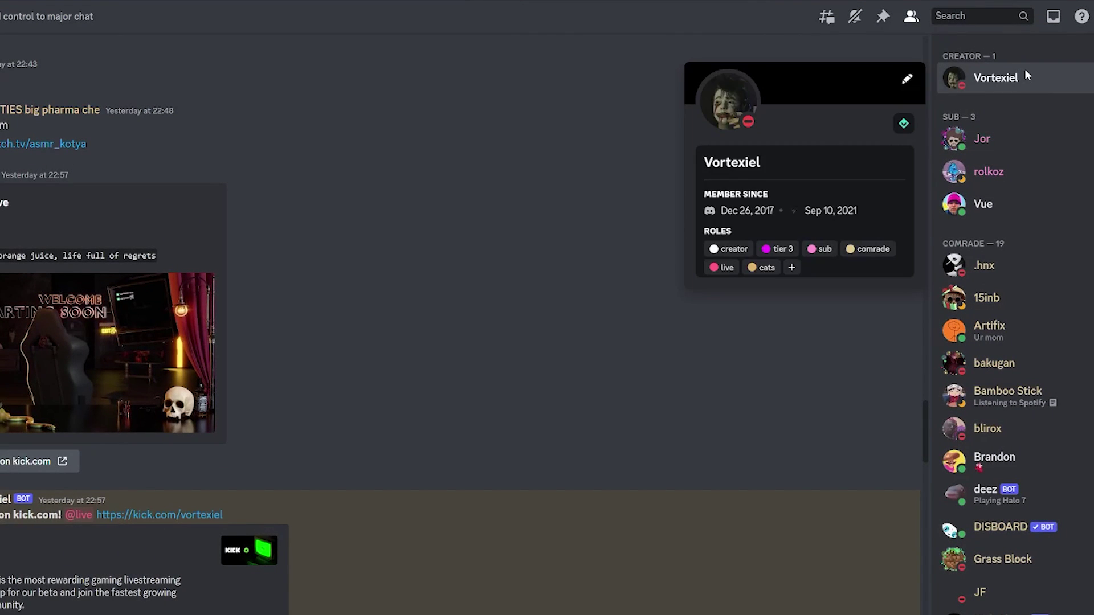
right_click(727, 268)
left_click(739, 281)
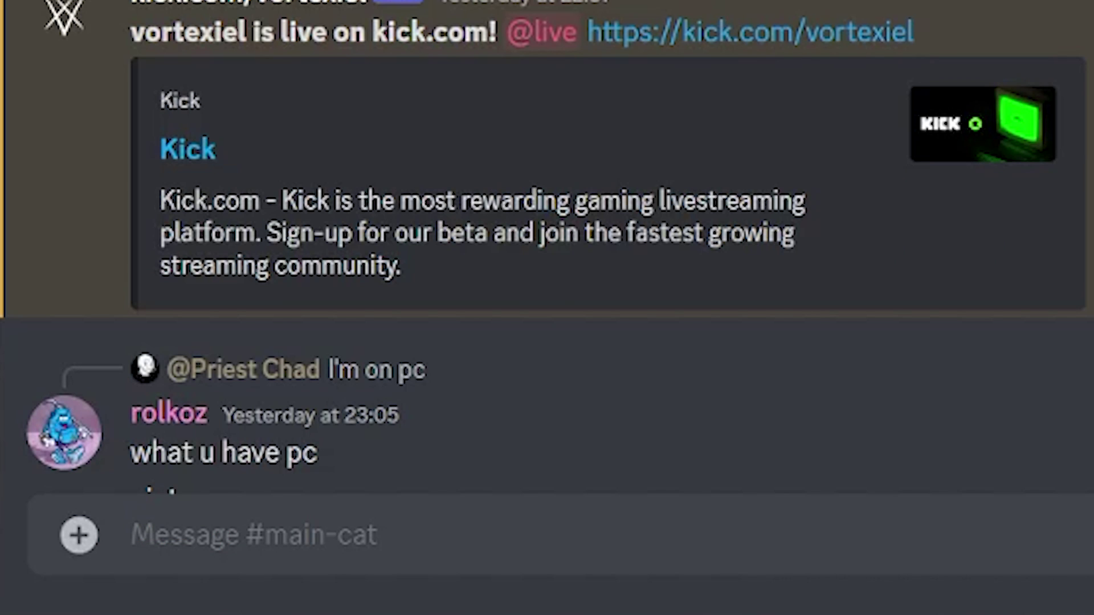
type("<@")
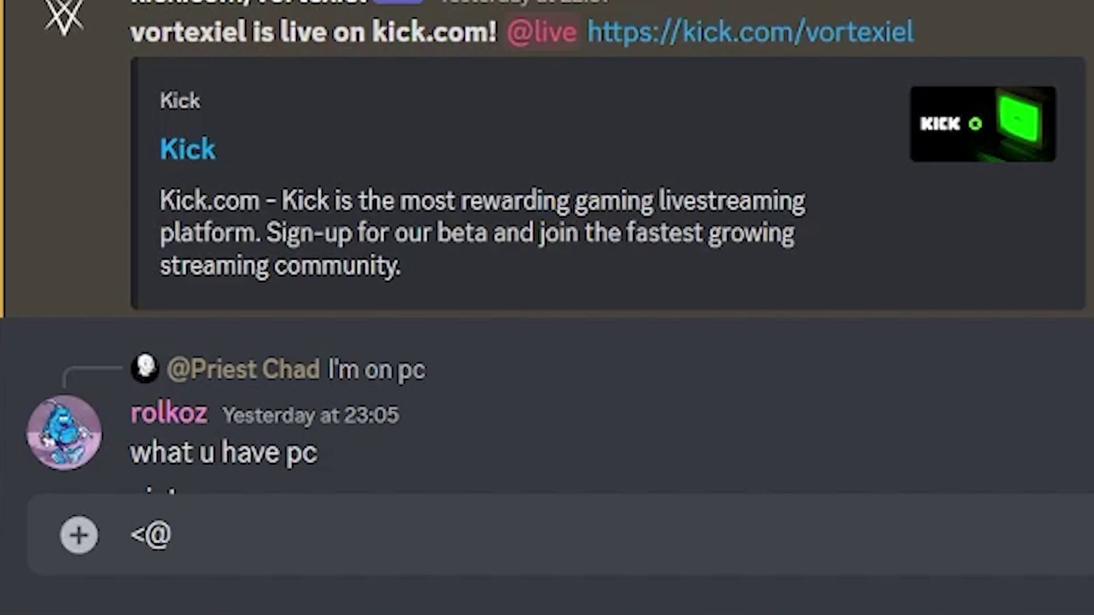
type("&")
key("ctrl+v")
type(">")
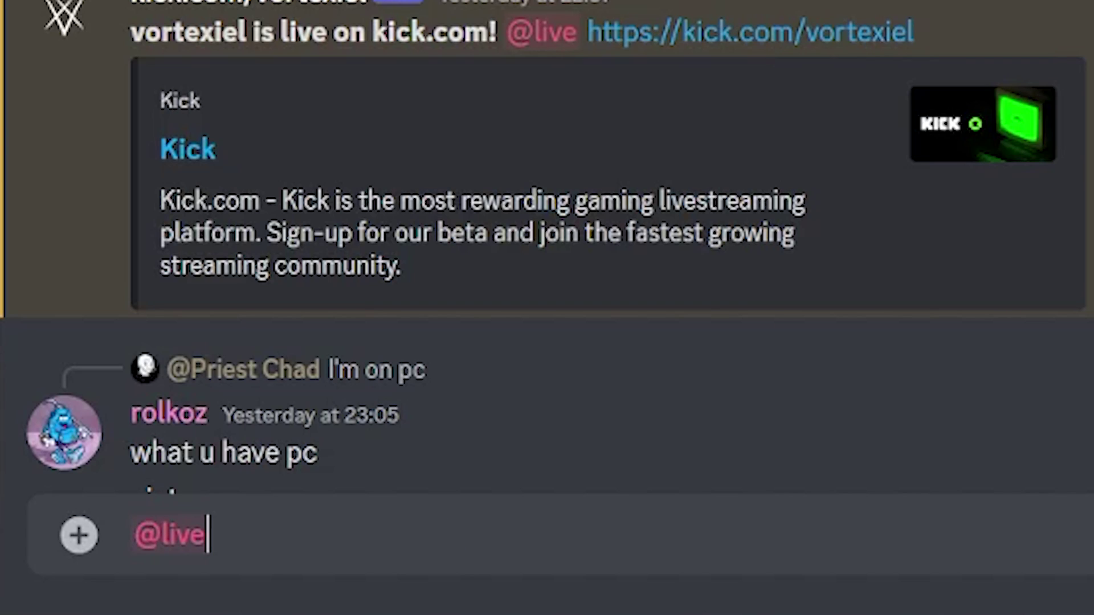
key("BackSpace")
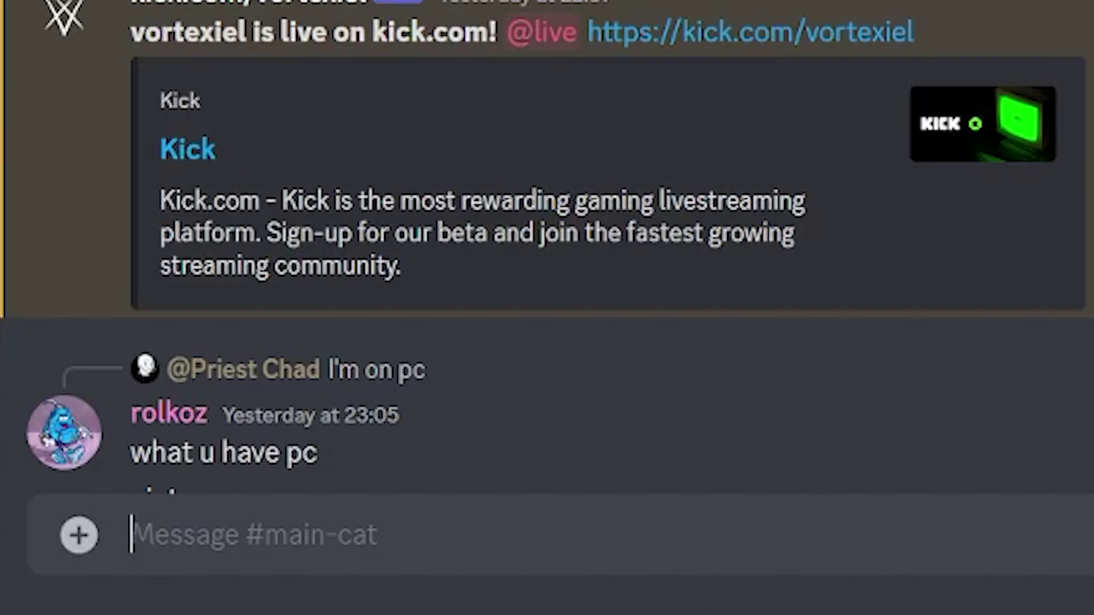